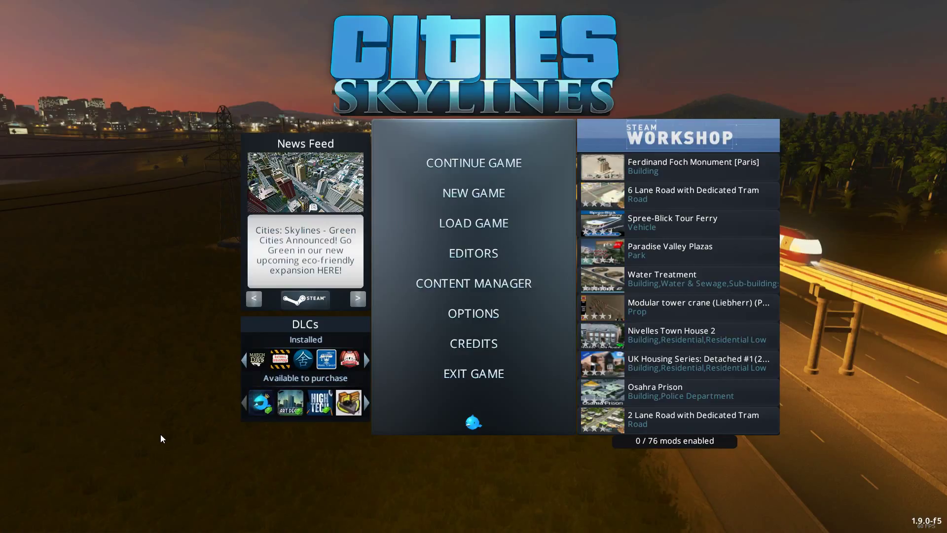
- Open the Editors menu from the Cities: Skylines main menu
click(496, 254)
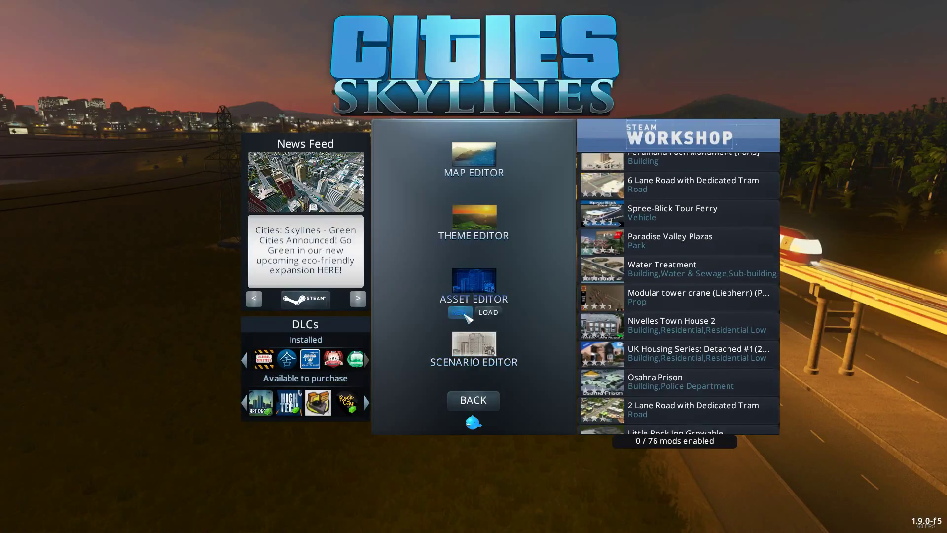
- Launch the Asset Editor to create a new asset
click(467, 315)
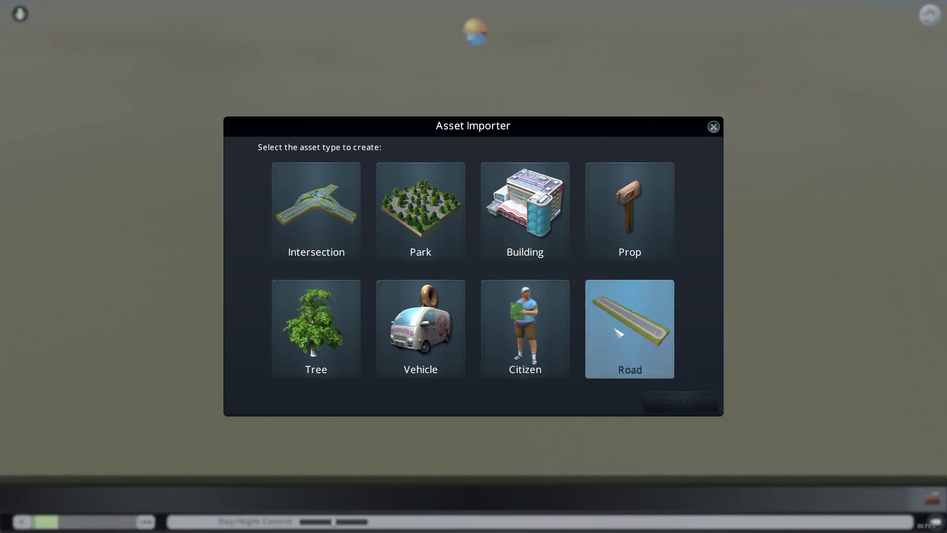
- Choose Road as the asset type and browse the available road templates
click(629, 358)
click(675, 403)
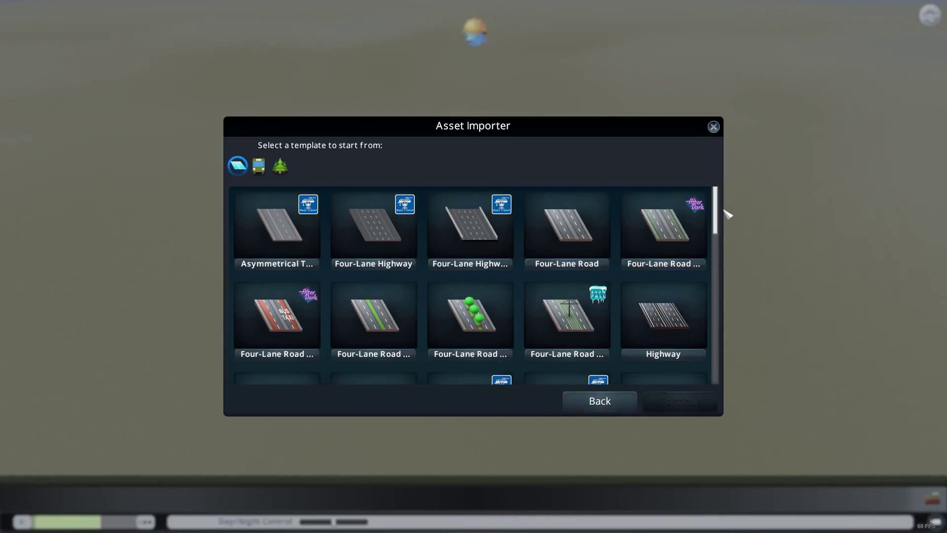
mouse_move(716, 212)
mouse_down()
mouse_move(714, 262)
mouse_move(714, 217)
mouse_up()
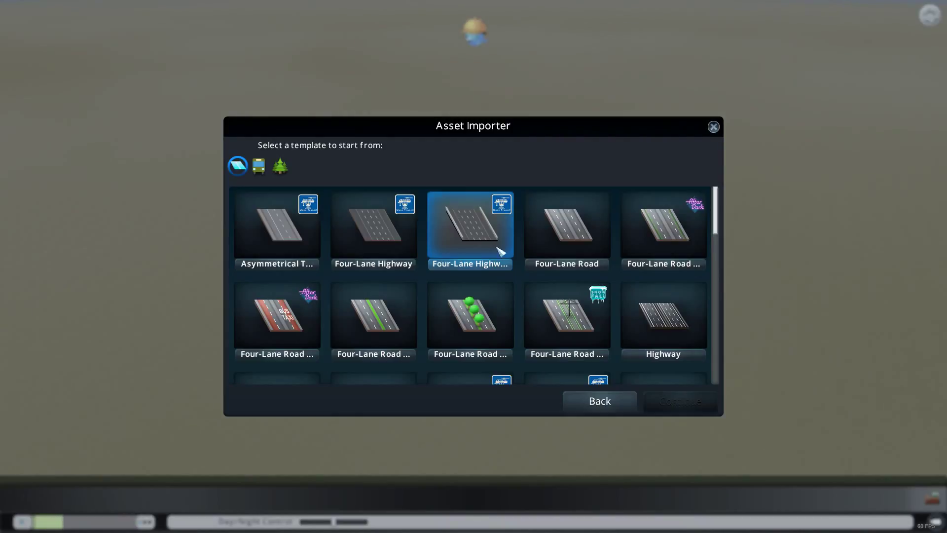
scroll(718, 231, down, 1)
scroll(716, 234, down, 2)
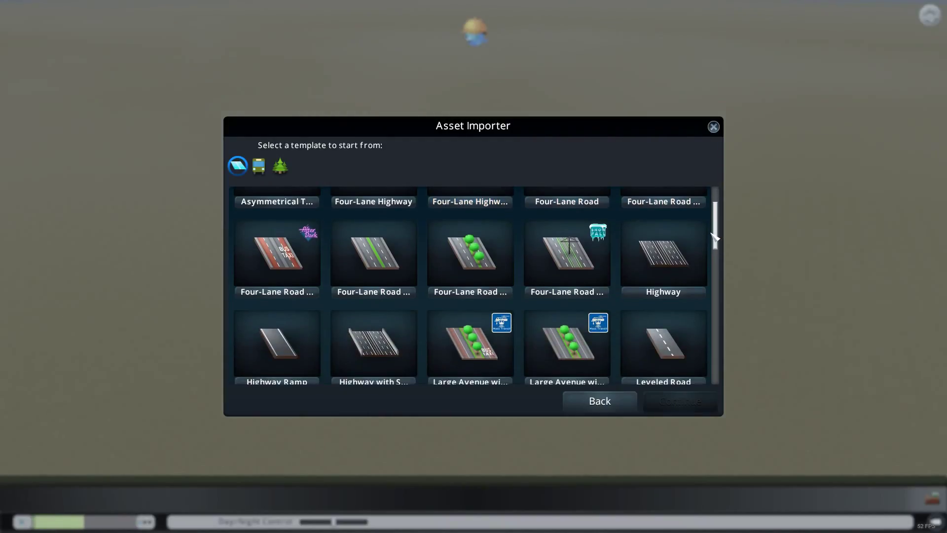
scroll(711, 236, down, 1)
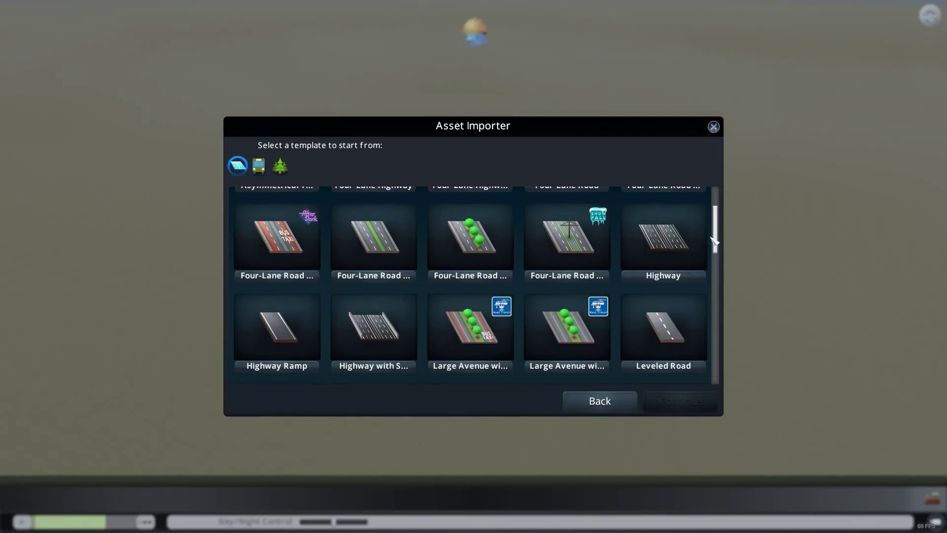
scroll(713, 242, up, 4)
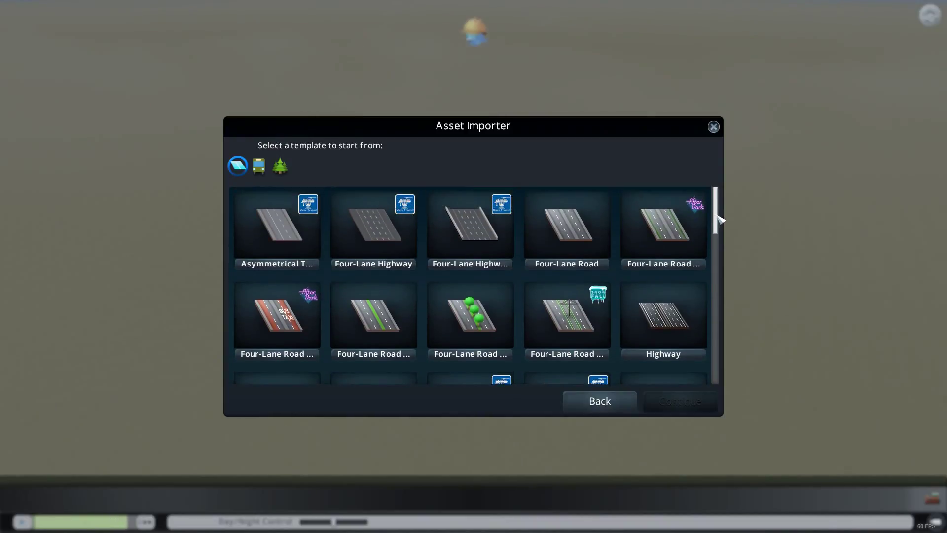
- Start editing from the Four-Lane Road template, ready to place the custom road
click(578, 248)
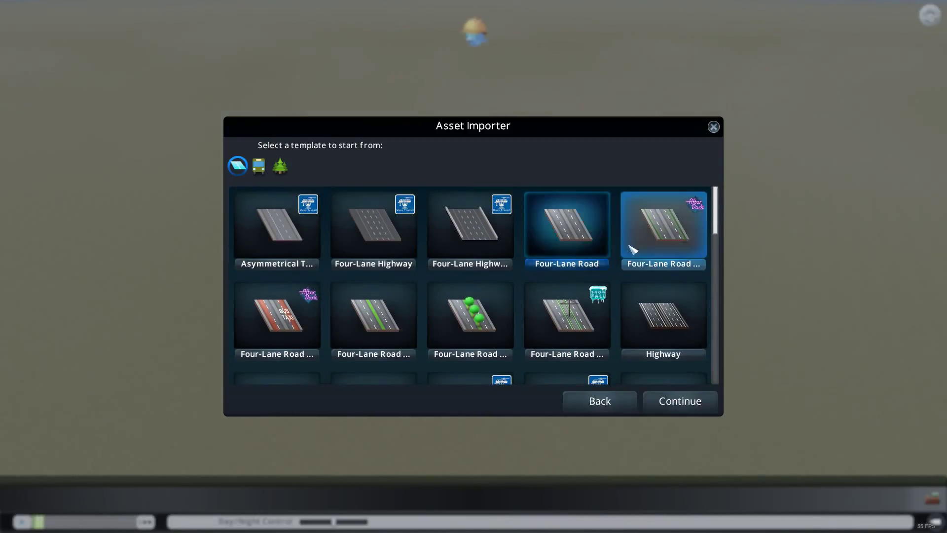
click(628, 247)
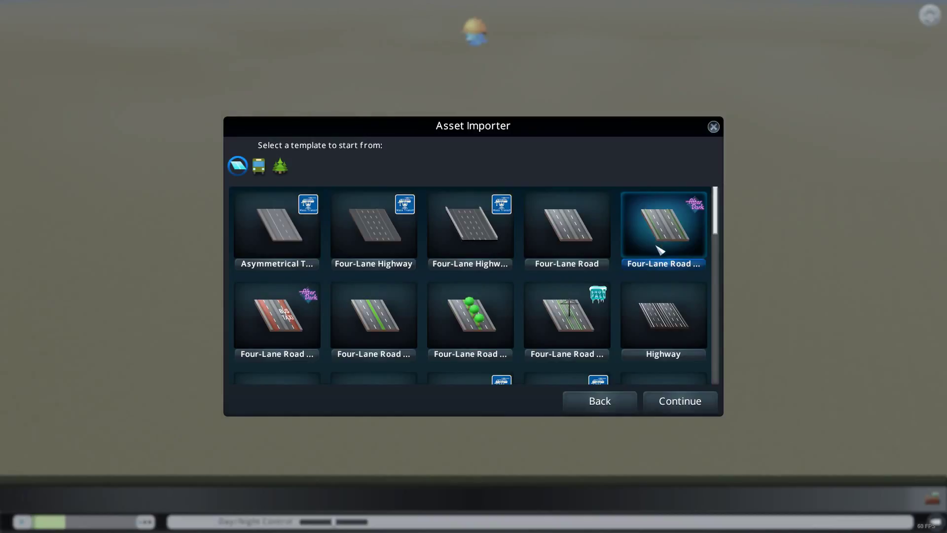
click(690, 402)
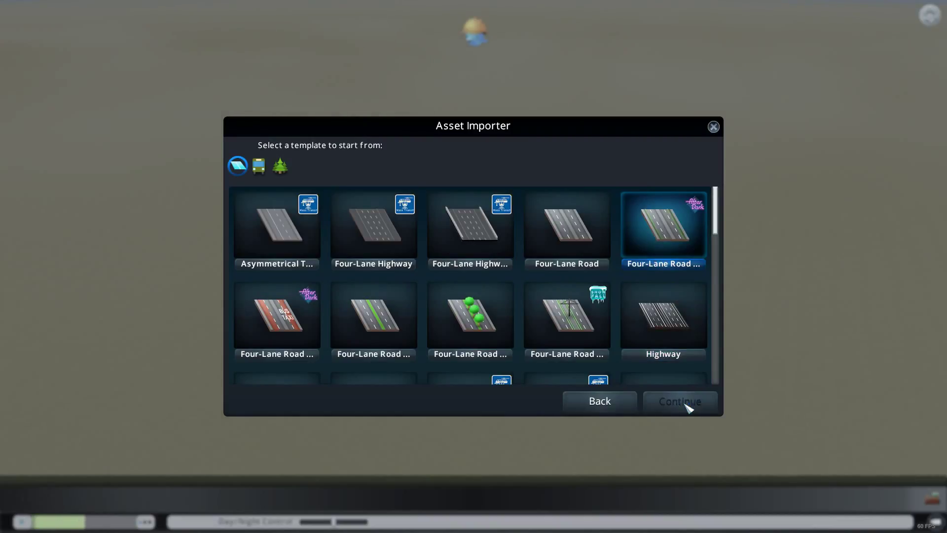
click(330, 498)
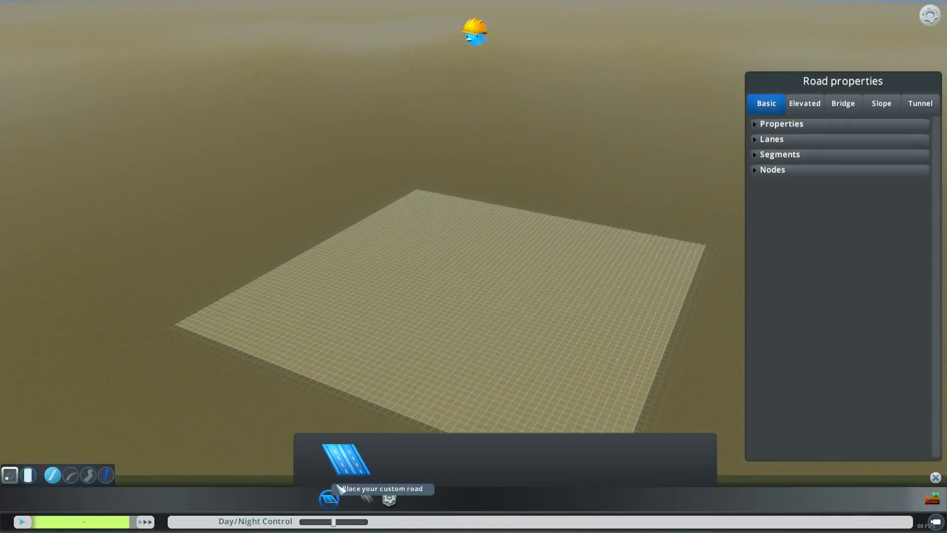
- Build one straight test segment of the four-lane road and view it end-on
click(412, 338)
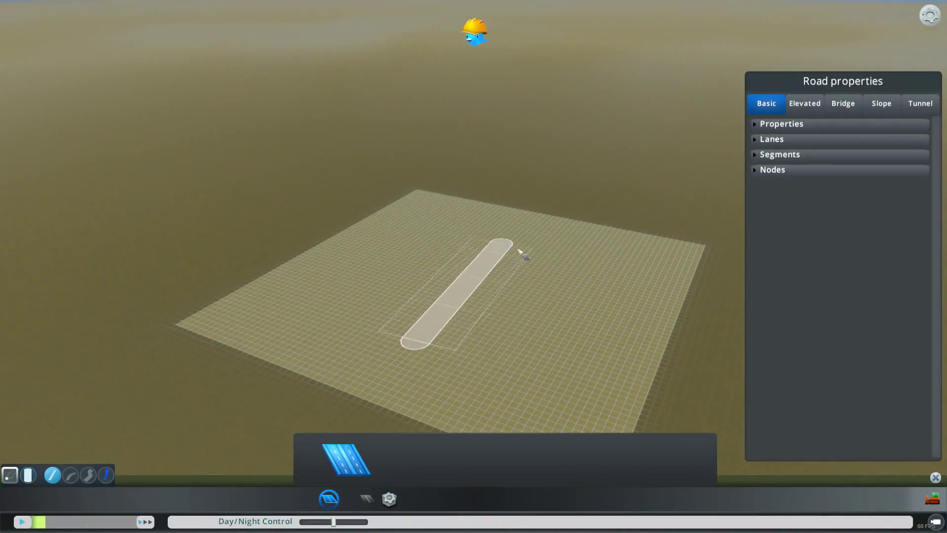
click(537, 240)
scroll(537, 241, up, 5)
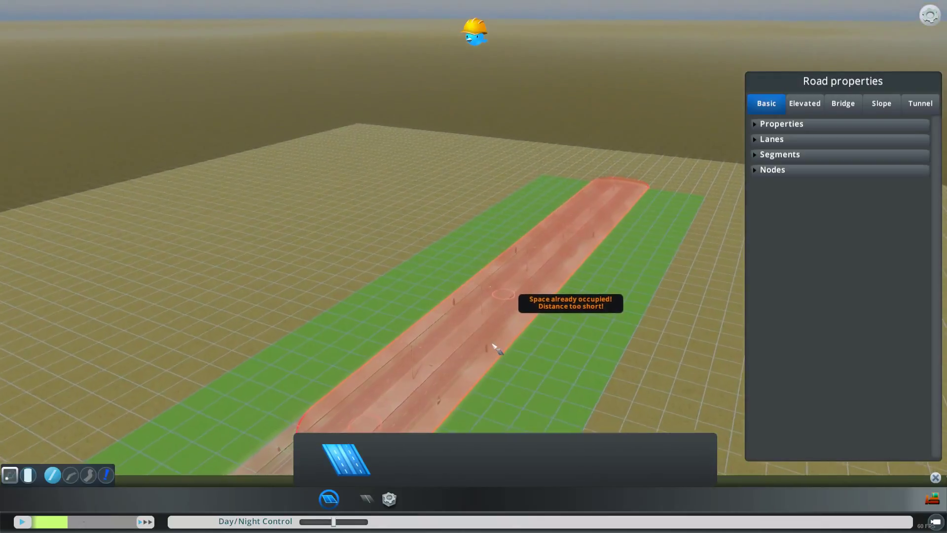
click(330, 503)
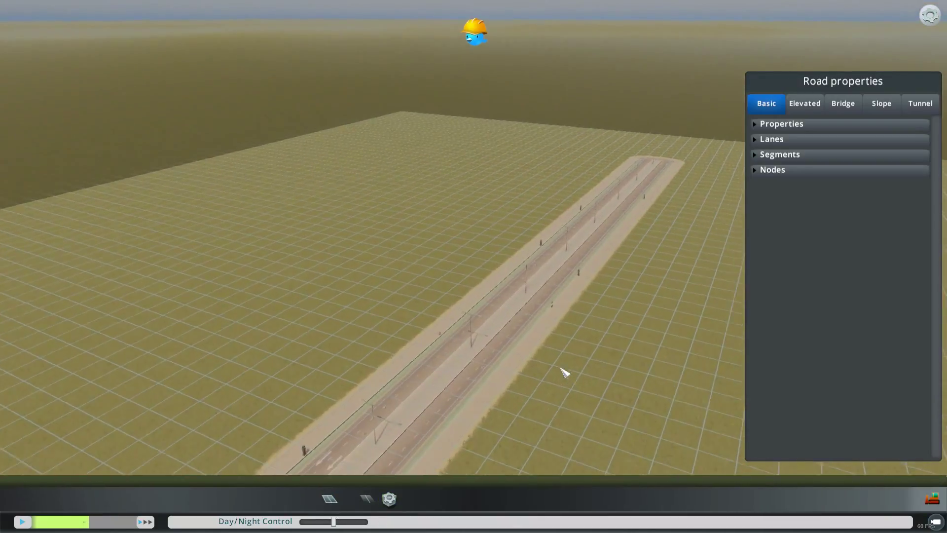
scroll(625, 383, up, 3)
middle_drag(697, 144, 697, 143)
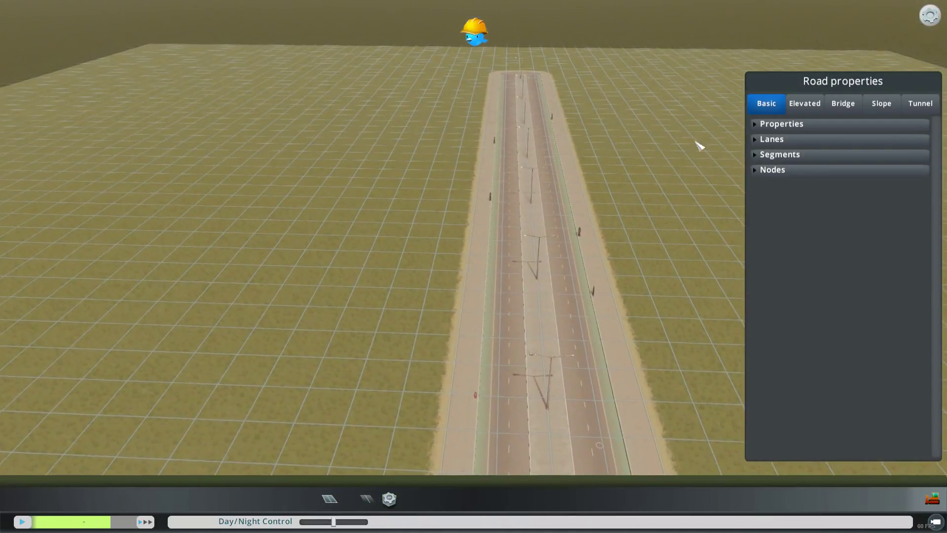
- Try a Half Width of 24 in the road properties, then set it back to 16
click(786, 126)
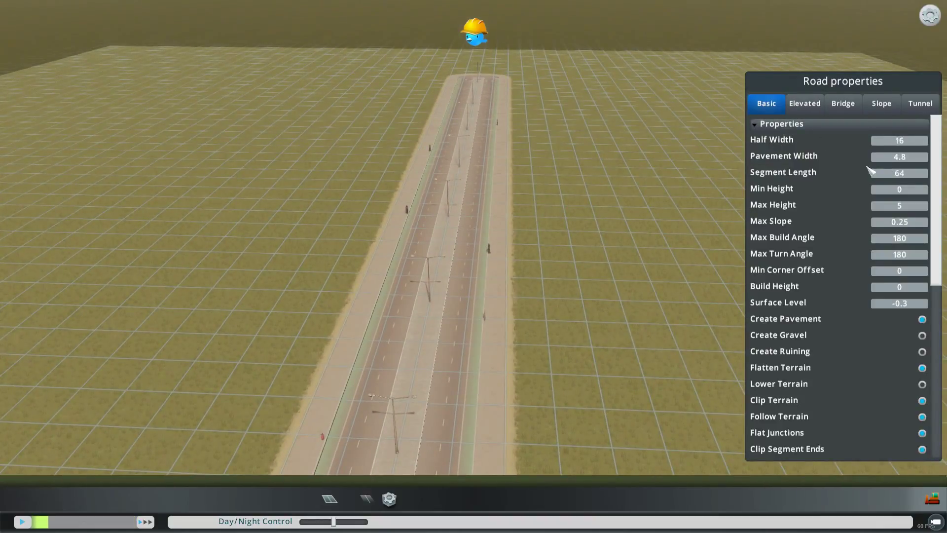
click(907, 142)
key(Return)
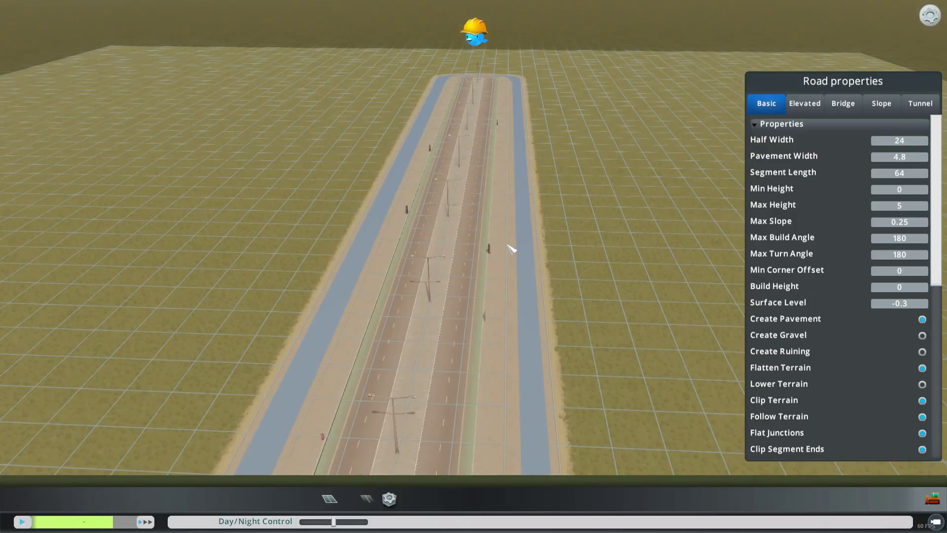
click(910, 143)
text(16)
key(Return)
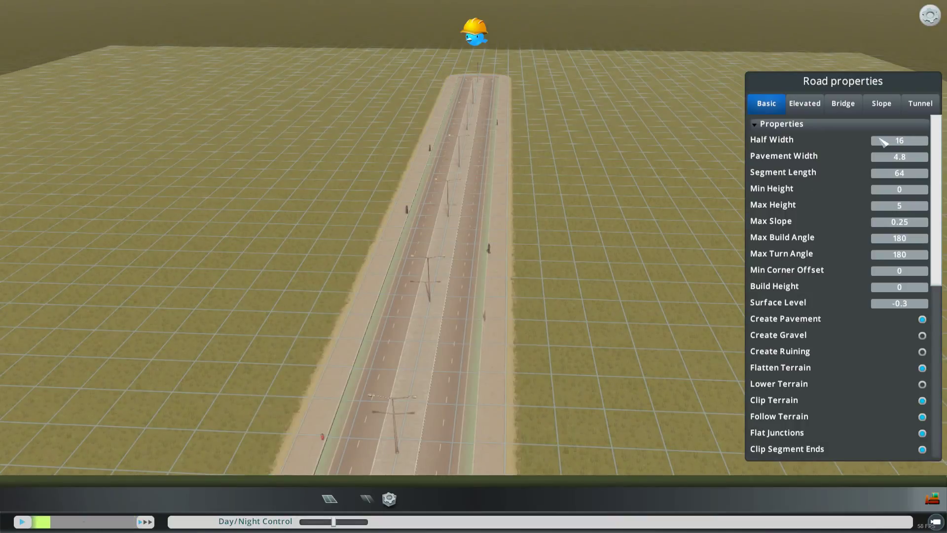
- Compare pavement and gravel verges, ending with Create Pavement on and Create Gravel off
scroll(845, 217, down, 2)
scroll(845, 219, up, 2)
scroll(838, 315, down, 6)
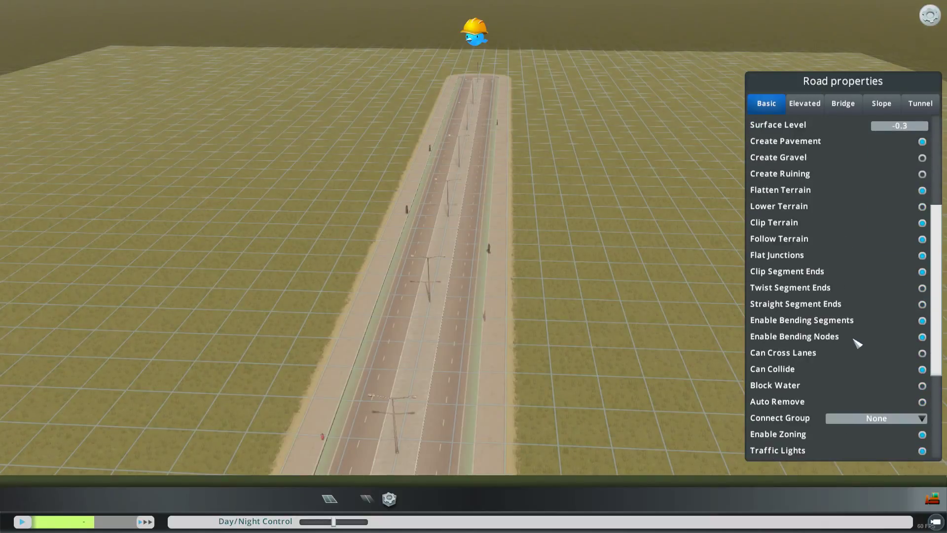
scroll(849, 322, down, 2)
scroll(831, 321, up, 10)
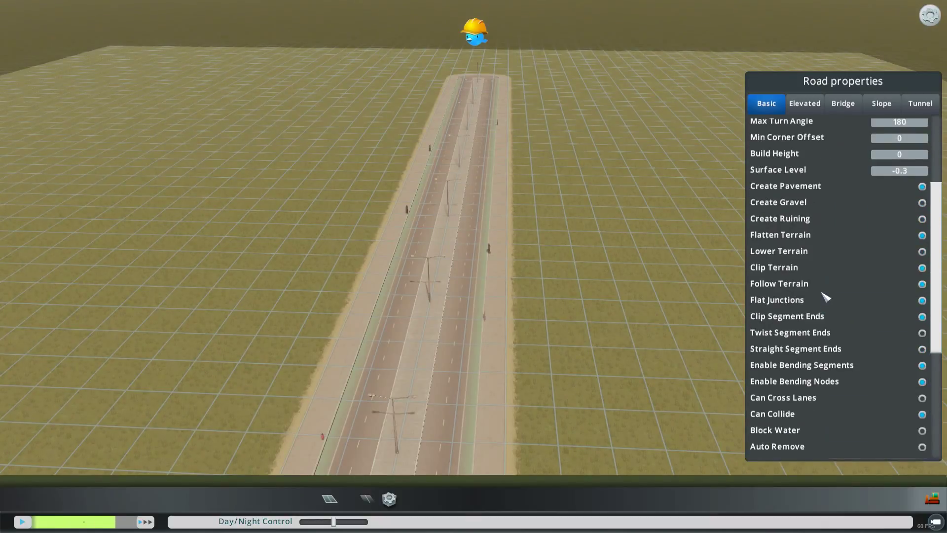
scroll(831, 247, down, 5)
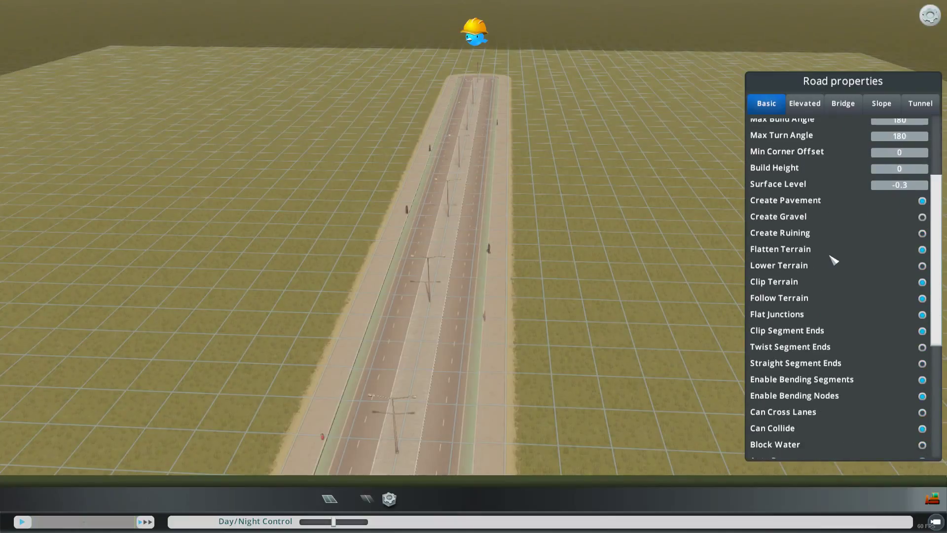
scroll(835, 258, down, 1)
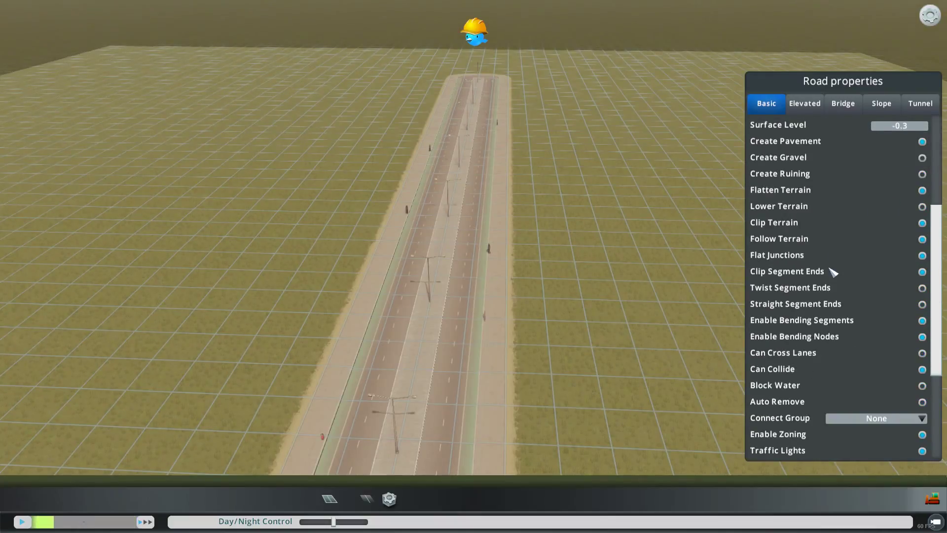
scroll(831, 296, down, 1)
scroll(888, 245, up, 4)
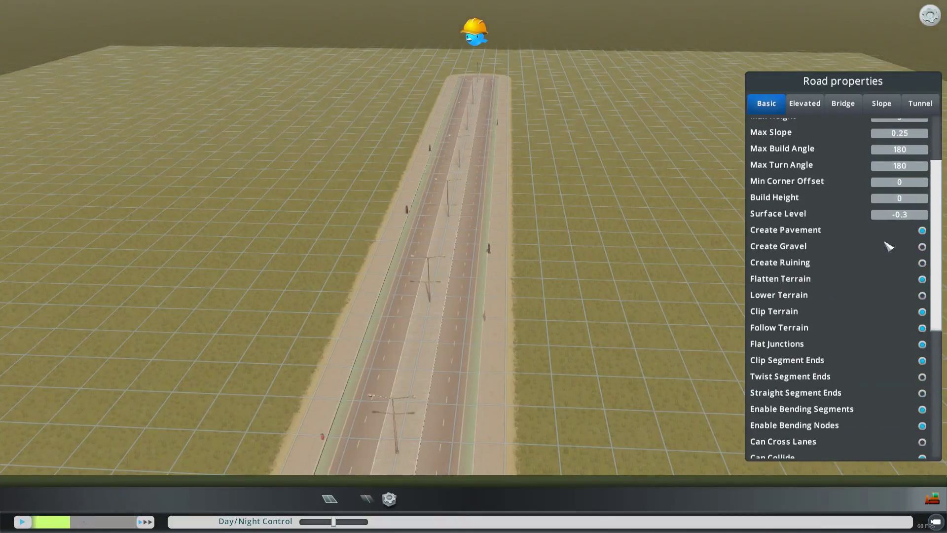
click(921, 231)
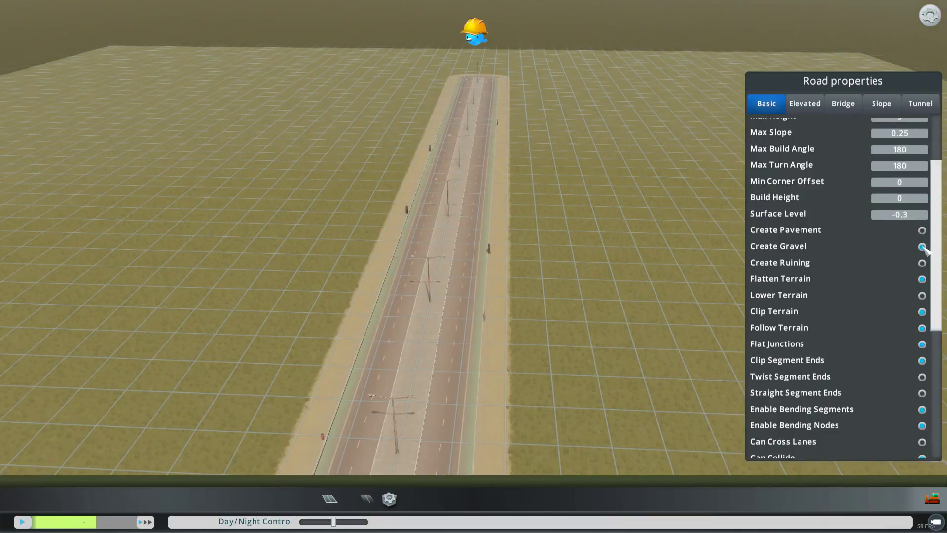
scroll(545, 317, up, 5)
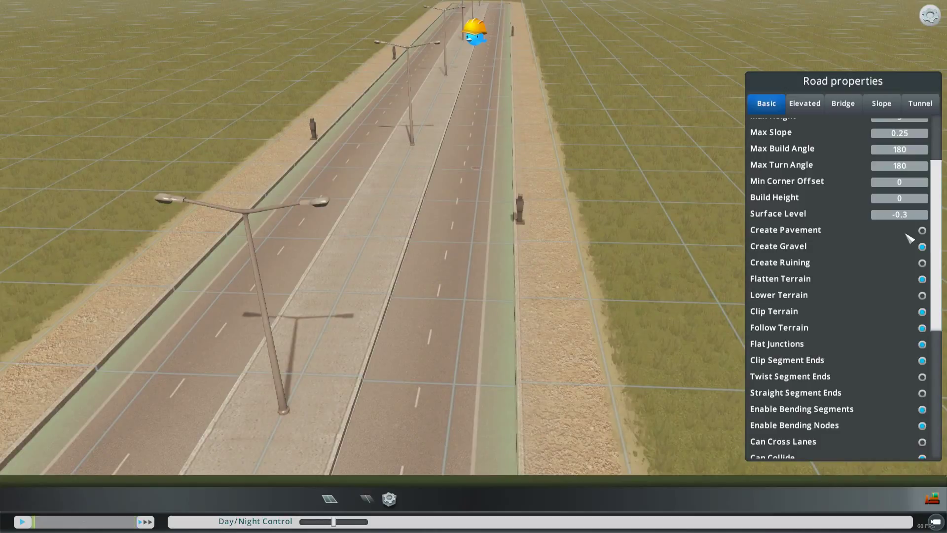
click(922, 246)
click(922, 230)
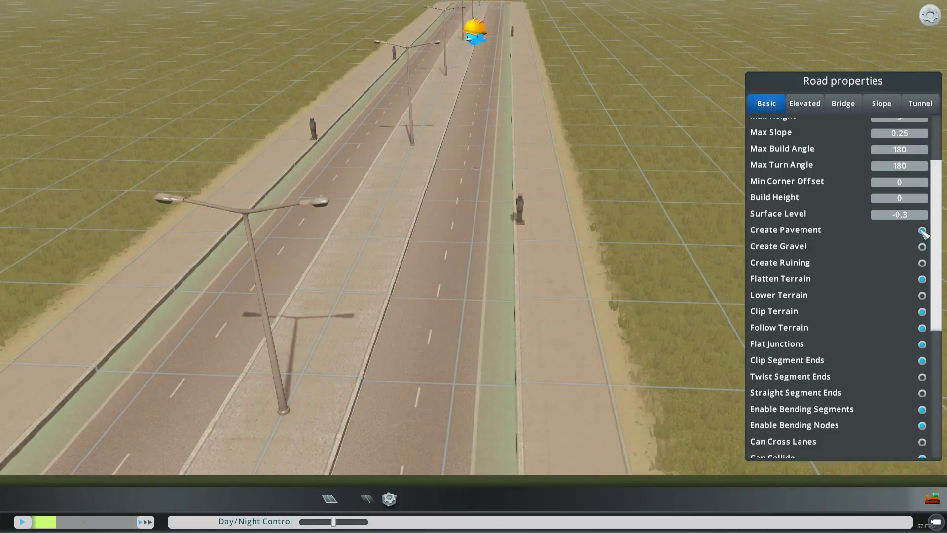
click(921, 247)
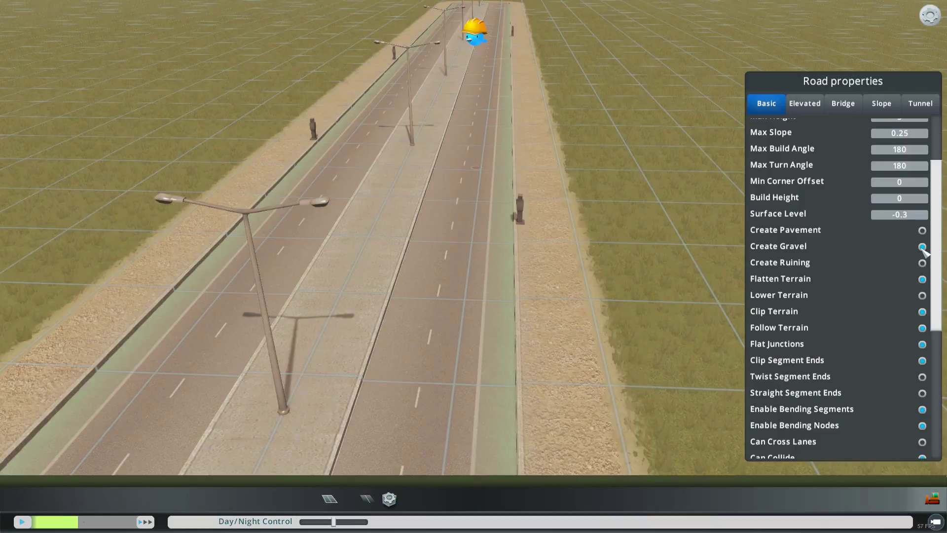
click(922, 247)
click(922, 230)
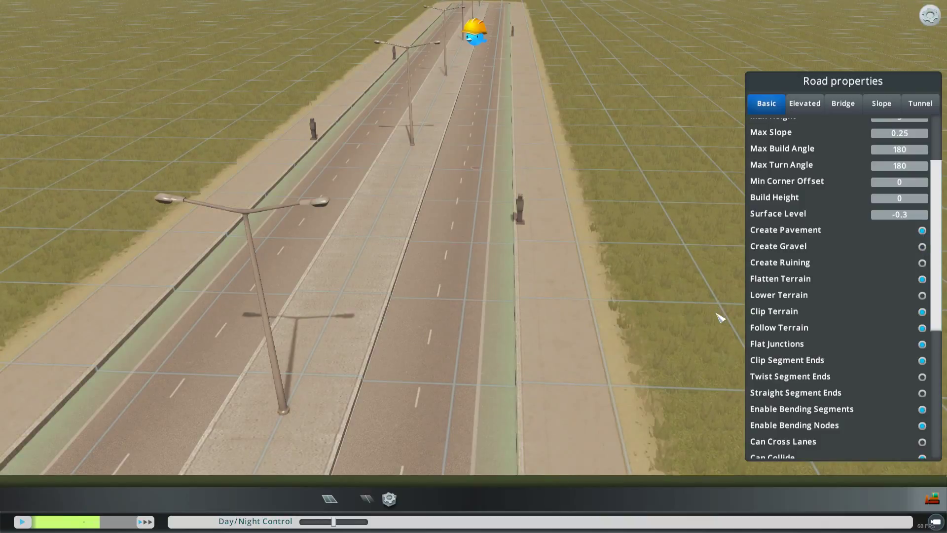
- Turn Traffic Lights on and Enable Zoning off for the road
scroll(786, 332, down, 5)
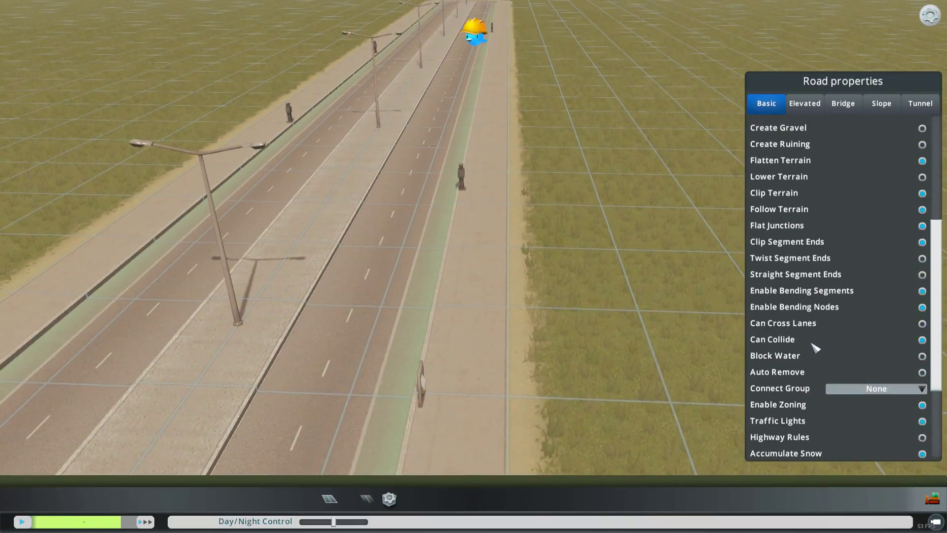
scroll(807, 286, down, 3)
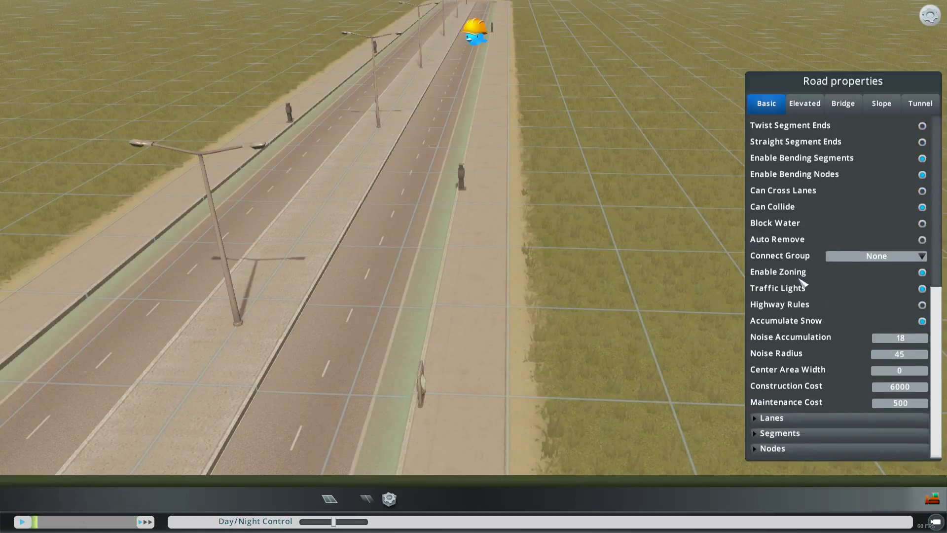
click(922, 289)
click(922, 272)
scroll(850, 380, up, 4)
scroll(851, 374, up, 3)
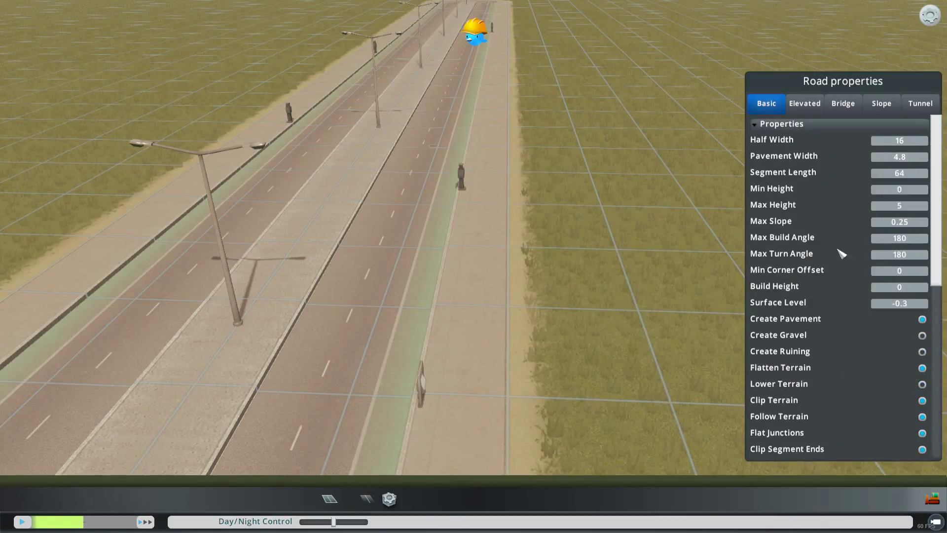
- Collapse Properties, expand Lanes, and open the 'None, None, 0' lane's settings
click(777, 124)
click(773, 139)
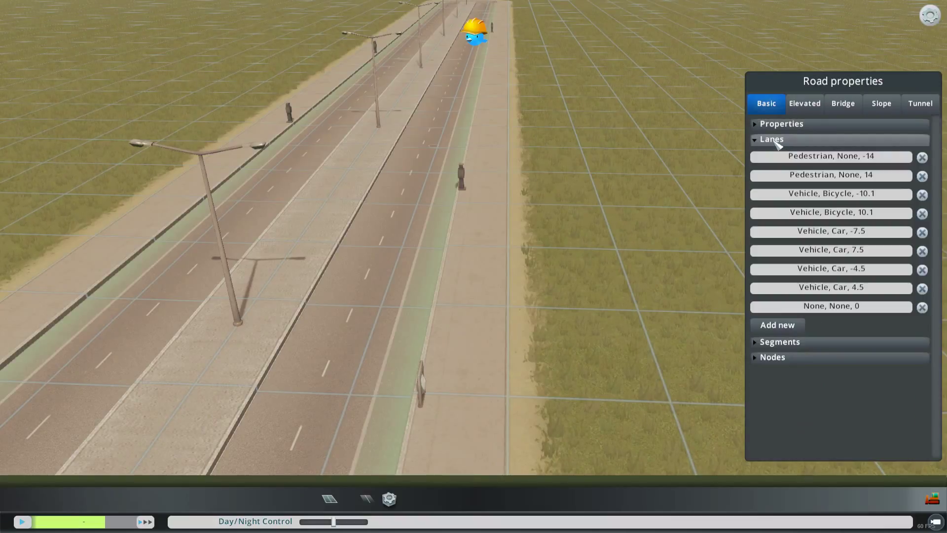
middle_drag(217, 172, 553, 151)
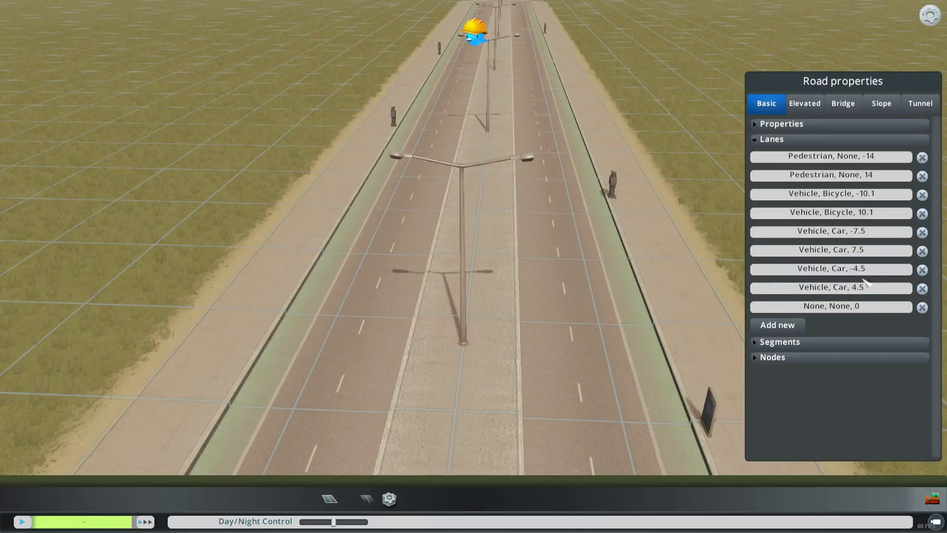
click(837, 307)
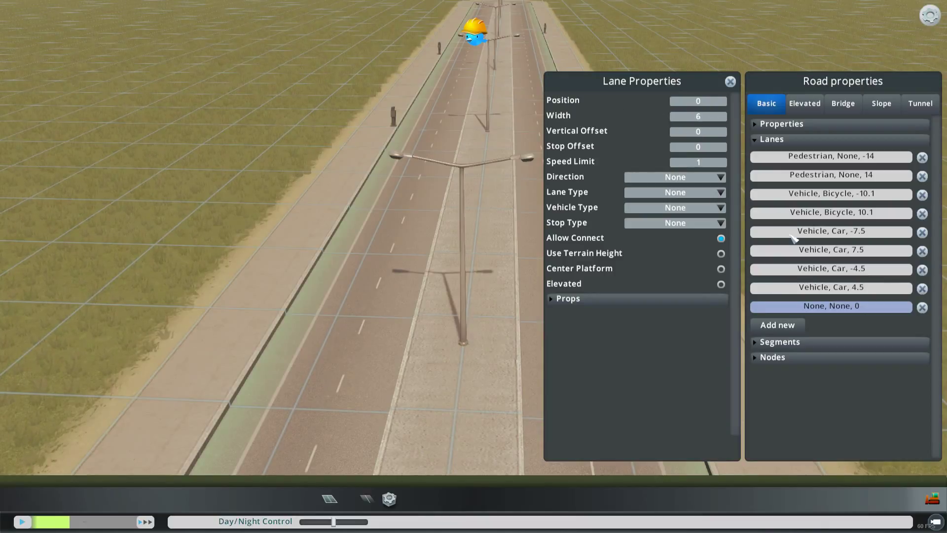
- On the car lane at 4.5, try Direction Backward, then set it back to Forward
click(832, 308)
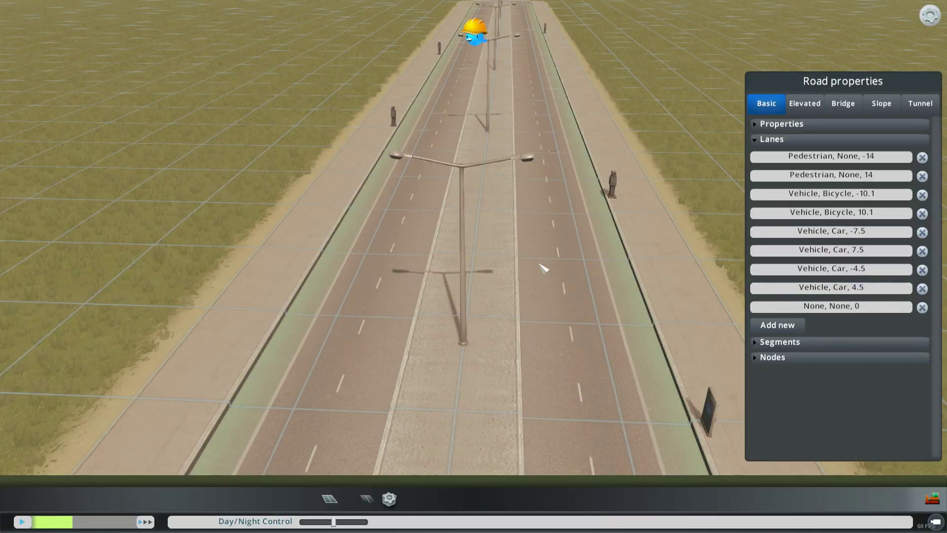
click(843, 289)
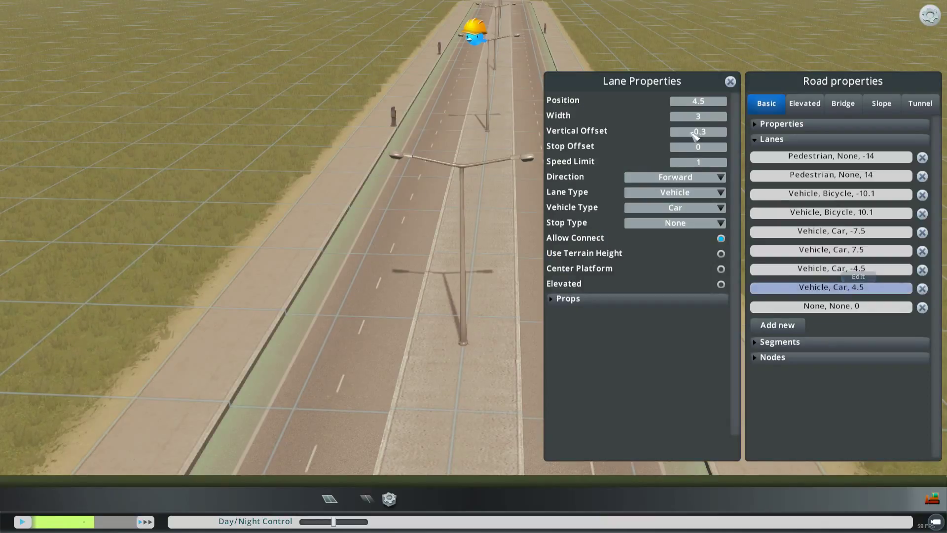
click(833, 288)
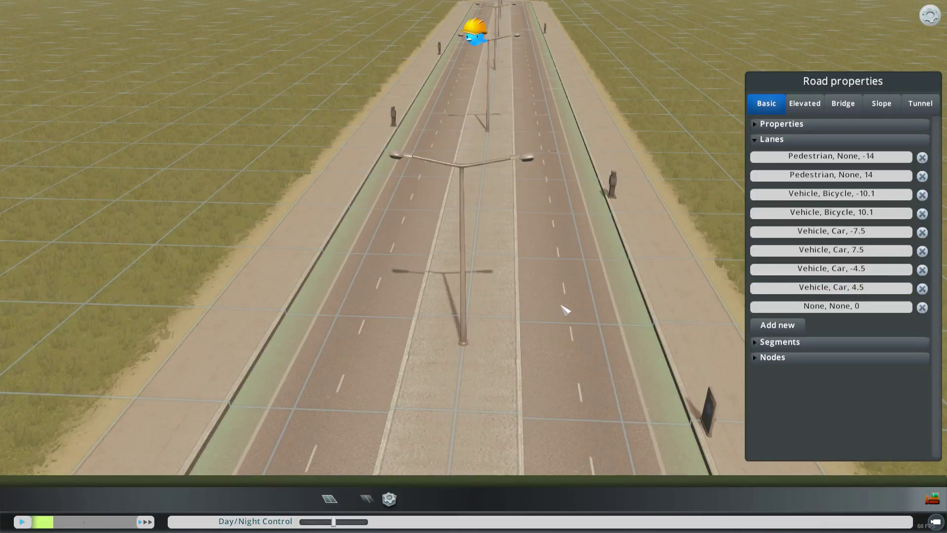
click(825, 290)
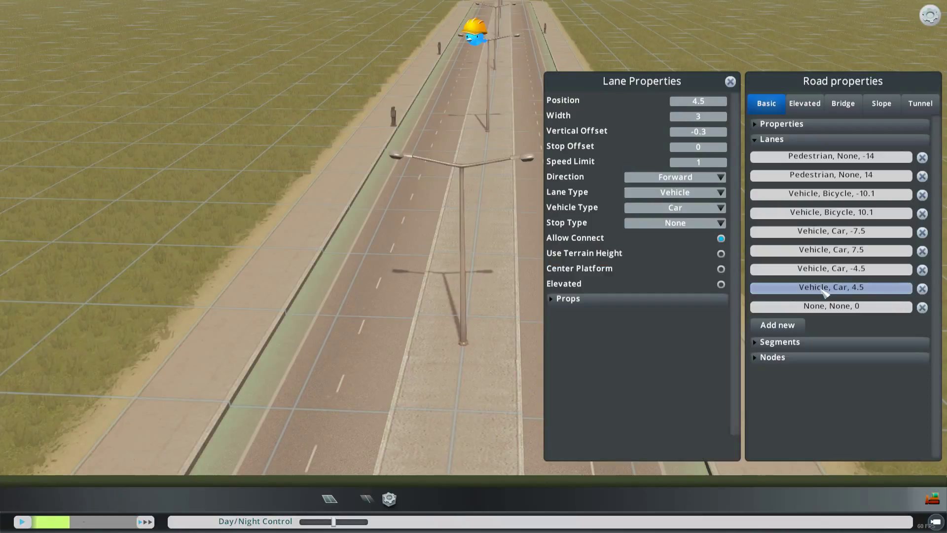
click(674, 178)
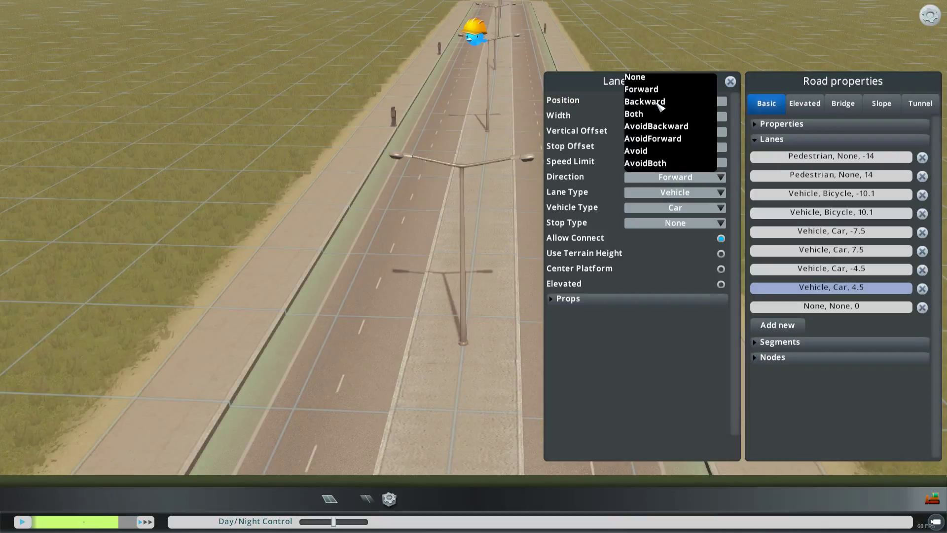
click(644, 101)
click(730, 82)
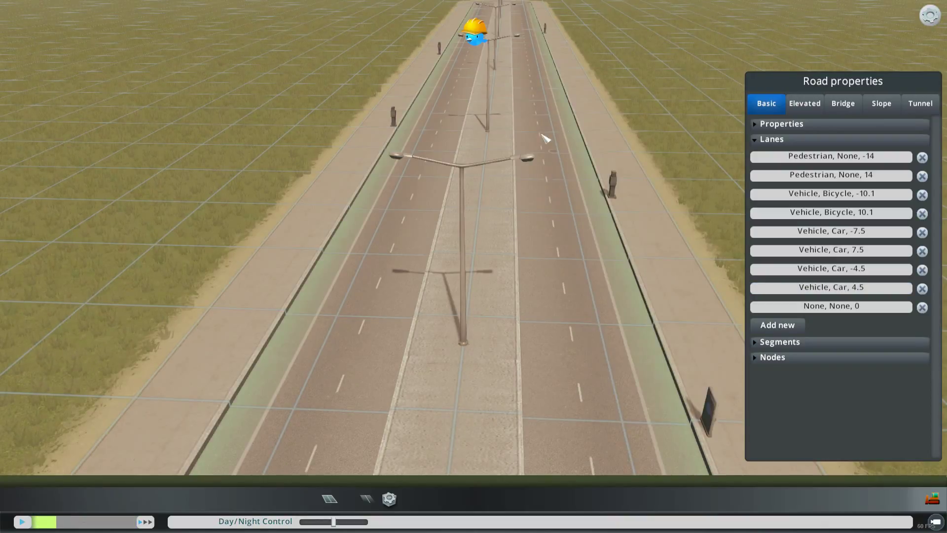
click(845, 289)
click(672, 183)
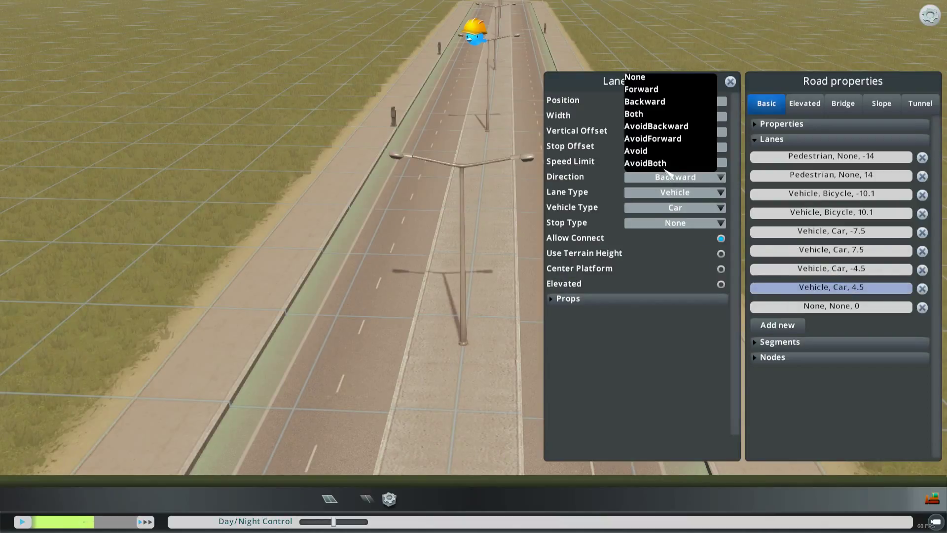
click(647, 90)
- Keep the lane type Vehicle and test adding Tram, leaving Car as the only vehicle type
click(676, 196)
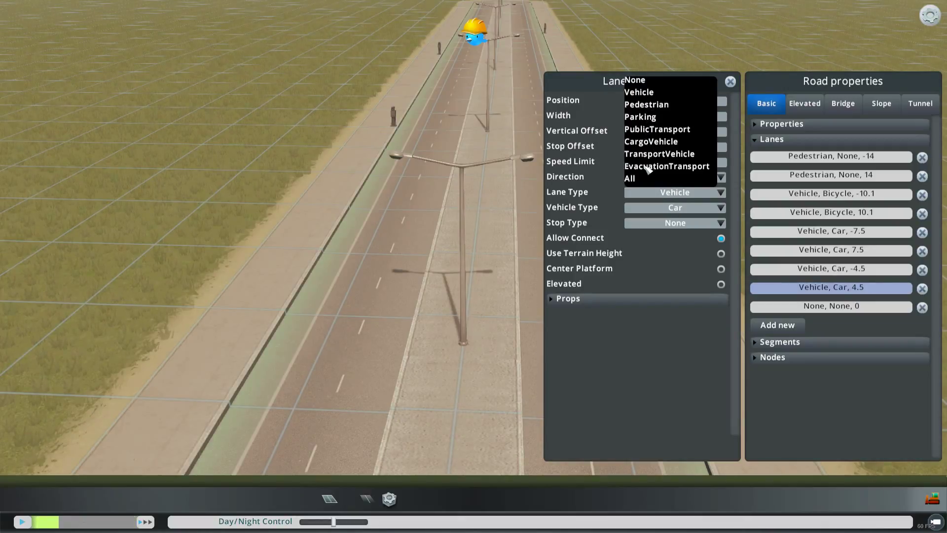
click(639, 93)
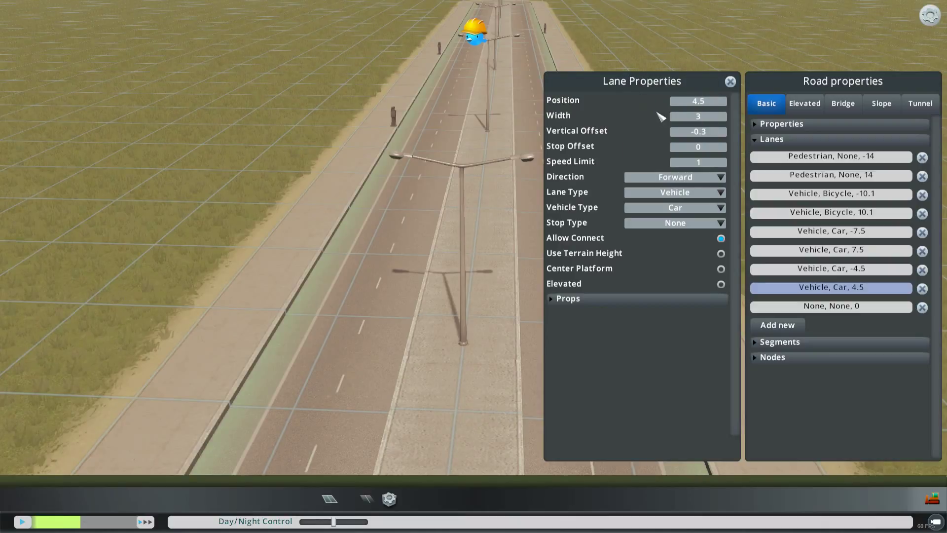
click(676, 208)
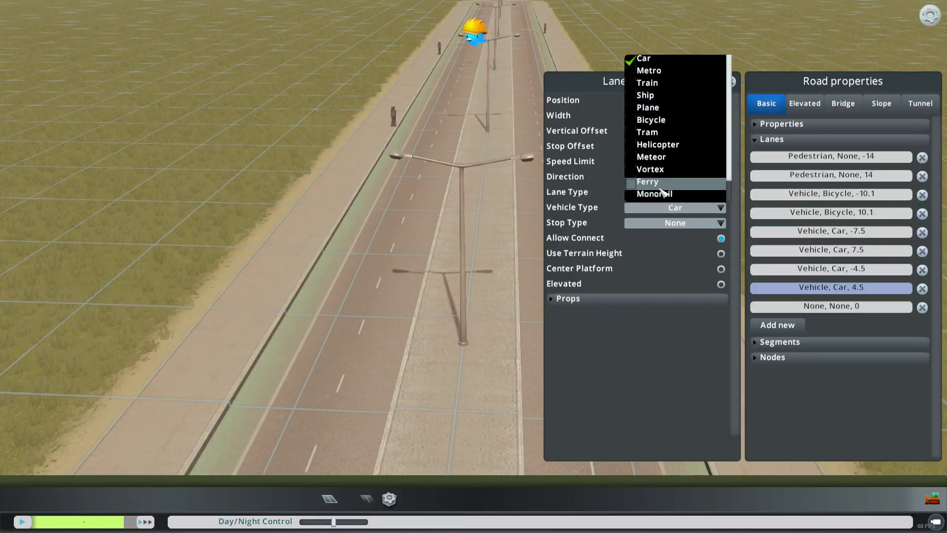
scroll(663, 194, down, 2)
scroll(668, 195, up, 2)
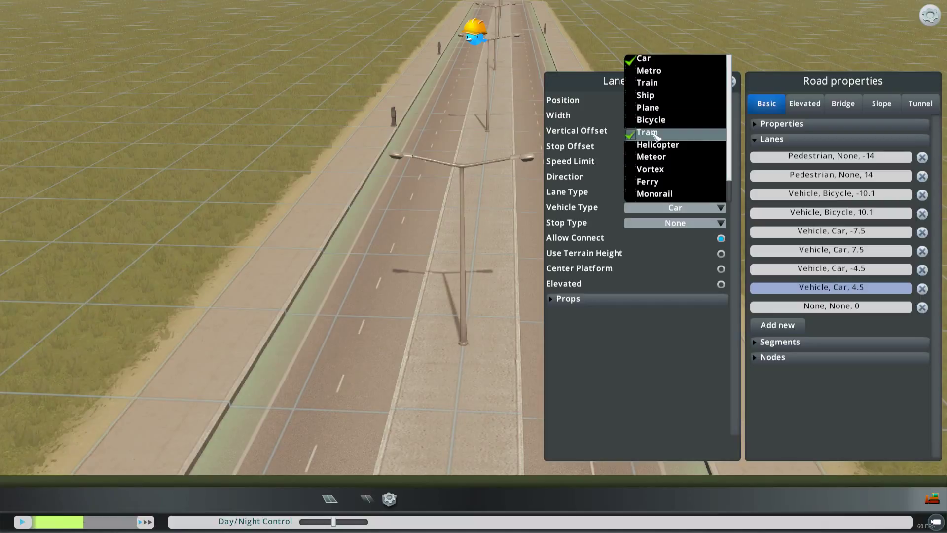
click(609, 195)
scroll(462, 321, down, 3)
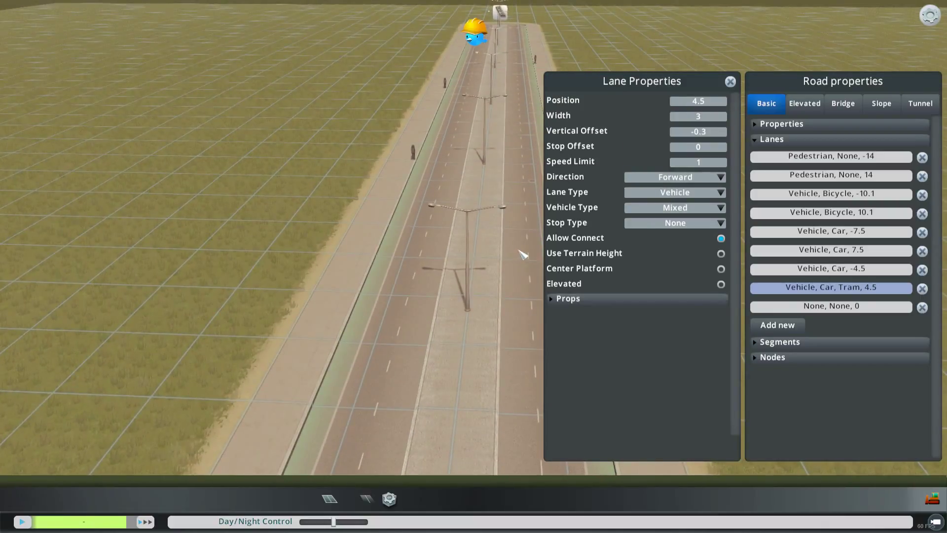
scroll(524, 253, up, 2)
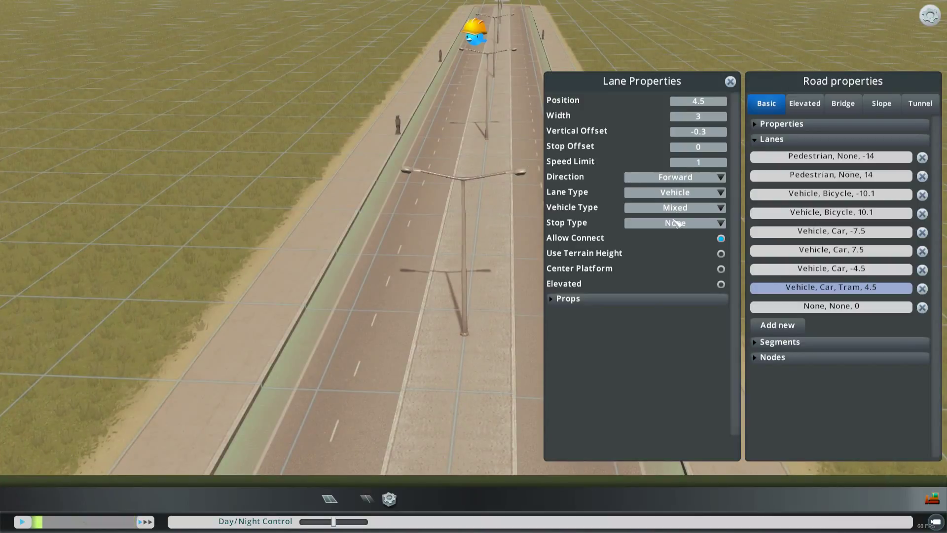
click(676, 209)
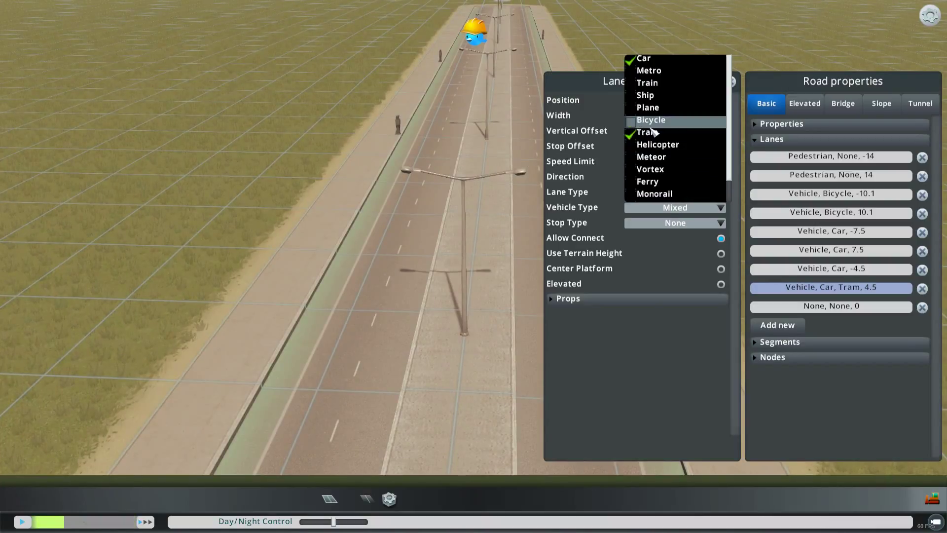
click(595, 192)
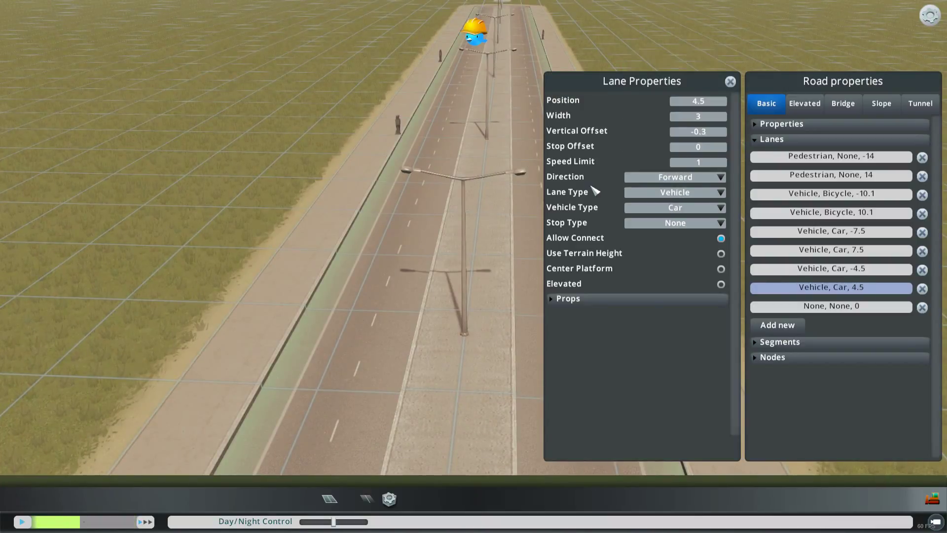
- Change the 4.5 lane's type to PublicTransport, keeping Car as vehicle type
click(680, 196)
click(651, 129)
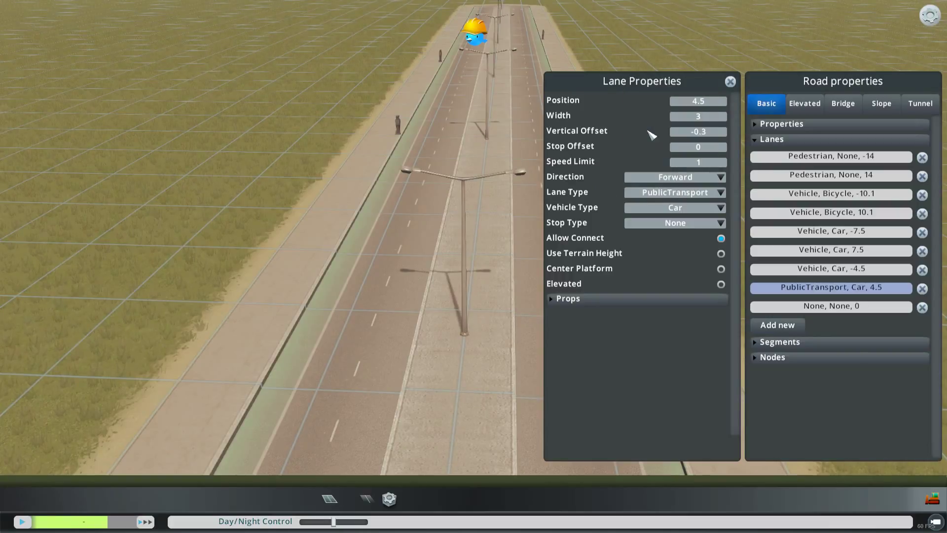
scroll(539, 255, up, 3)
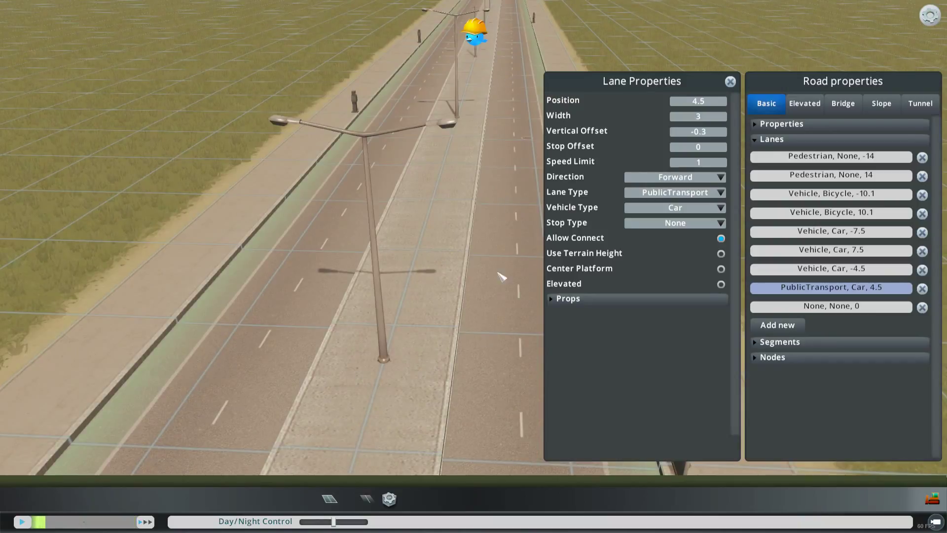
click(659, 210)
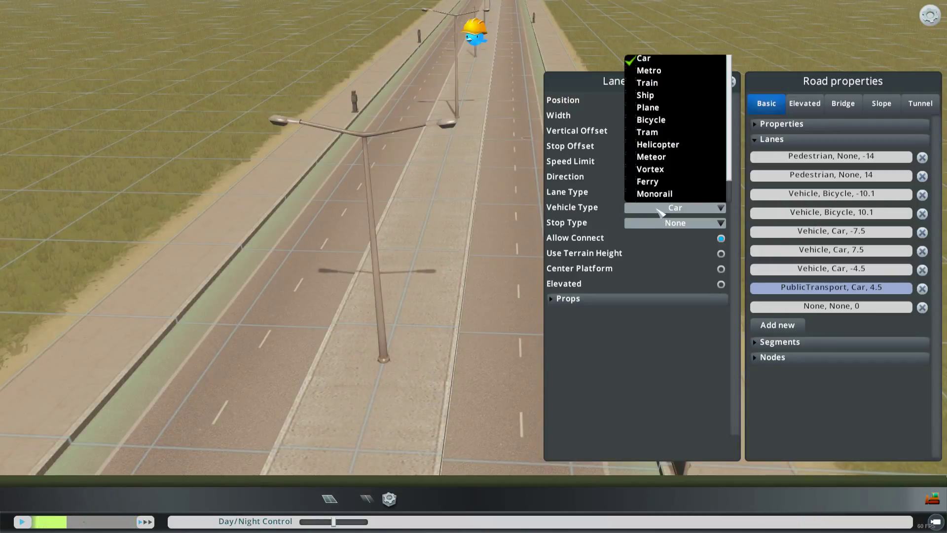
click(627, 251)
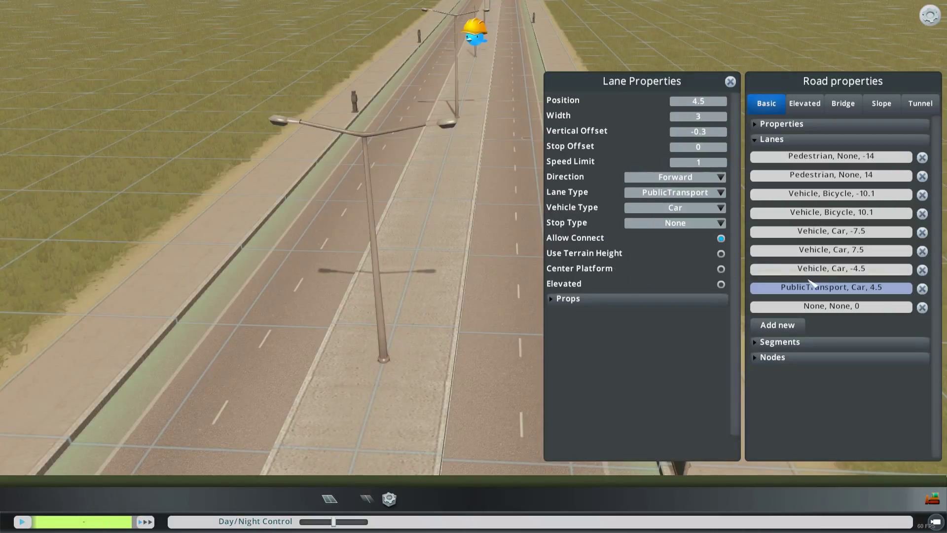
- Add a new lane prop and assign it the Bus Stop Large asset from the transport category
click(599, 300)
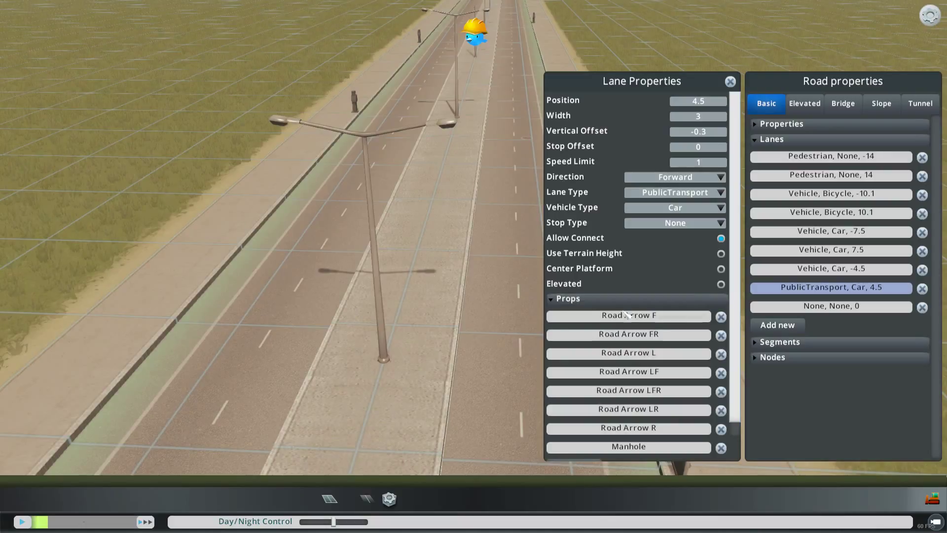
scroll(735, 228, down, 1)
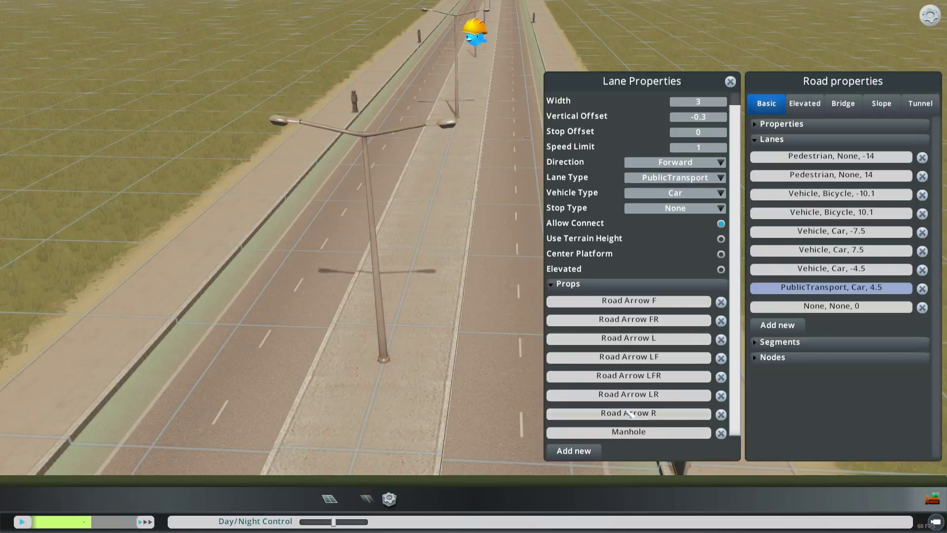
click(574, 451)
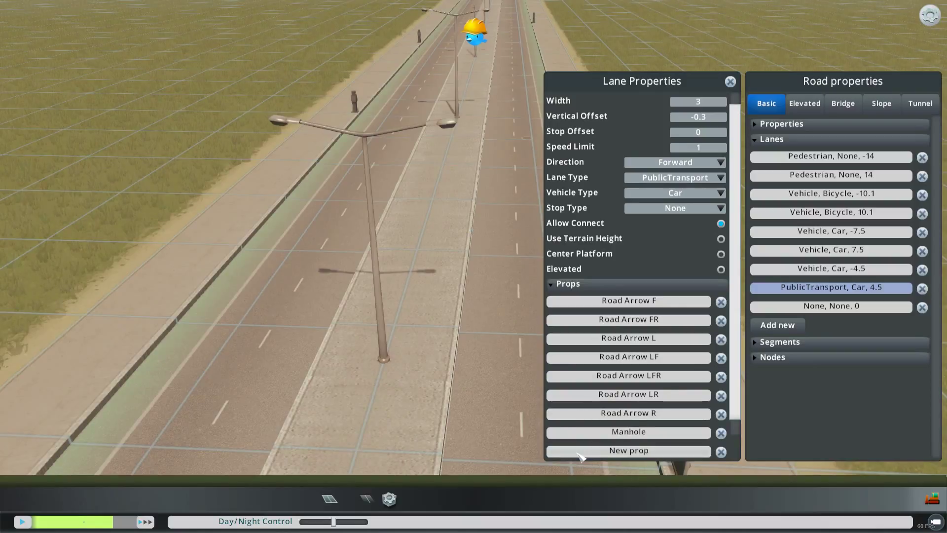
click(703, 451)
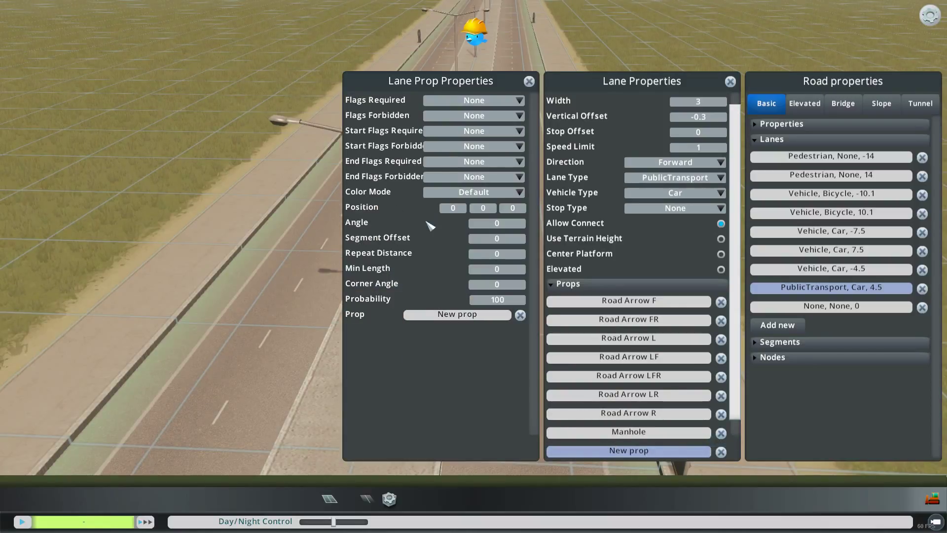
click(458, 315)
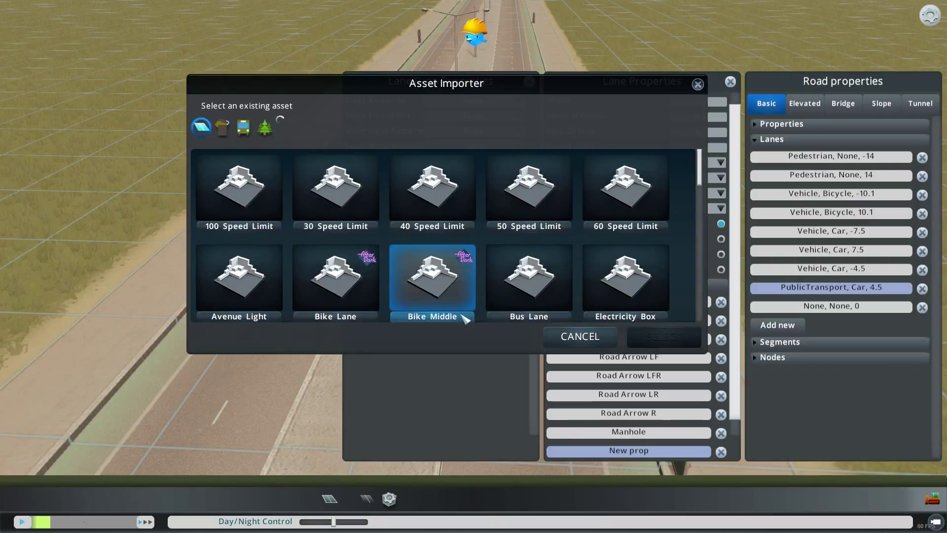
click(243, 127)
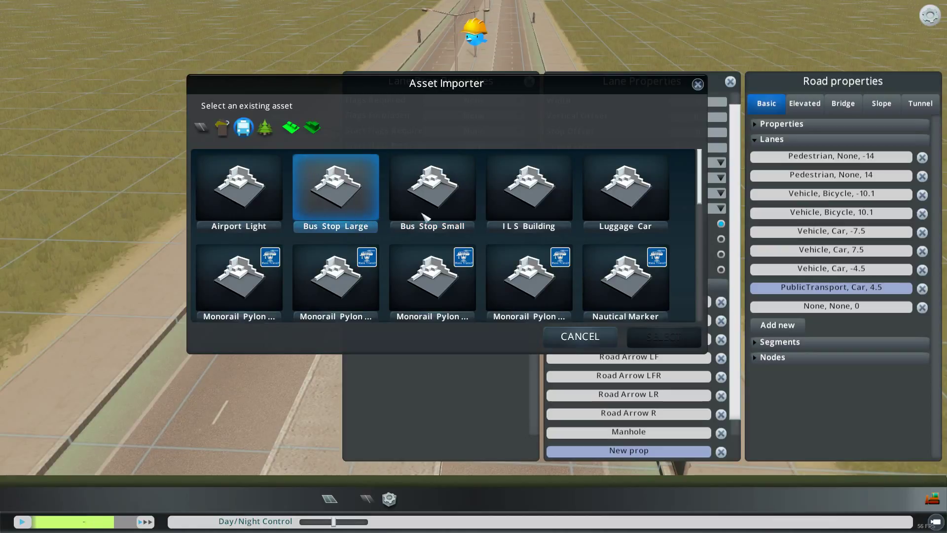
click(371, 220)
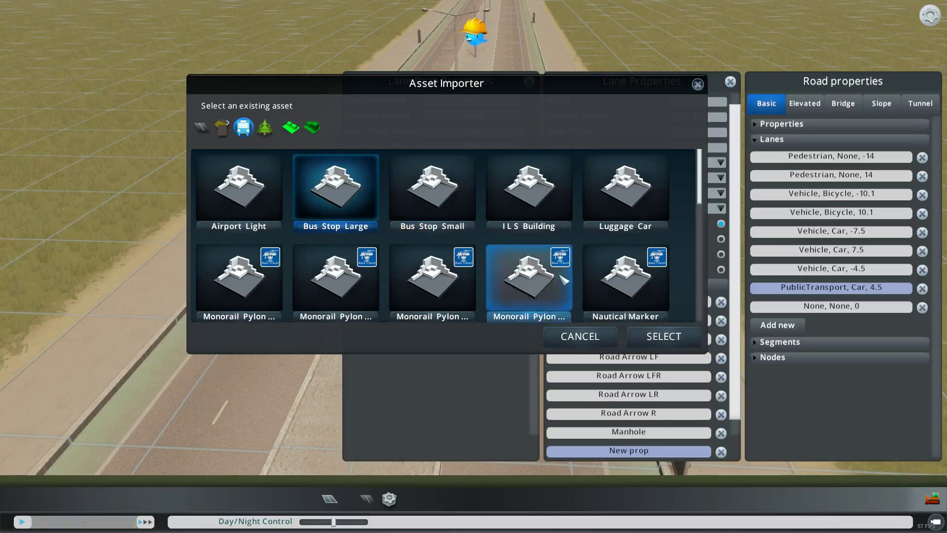
click(660, 336)
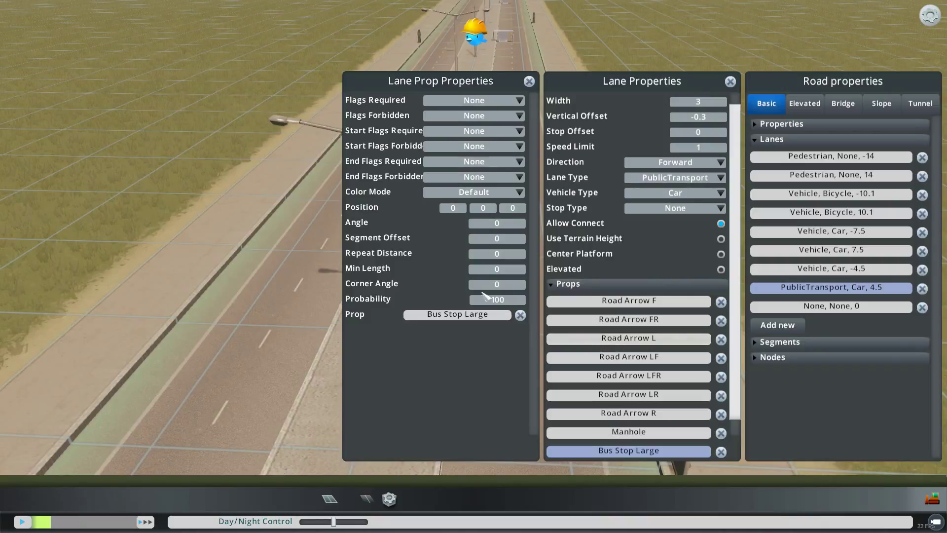
- Place the Bus Stop Large prop at position -1.5 with a 90 angle
key(q)
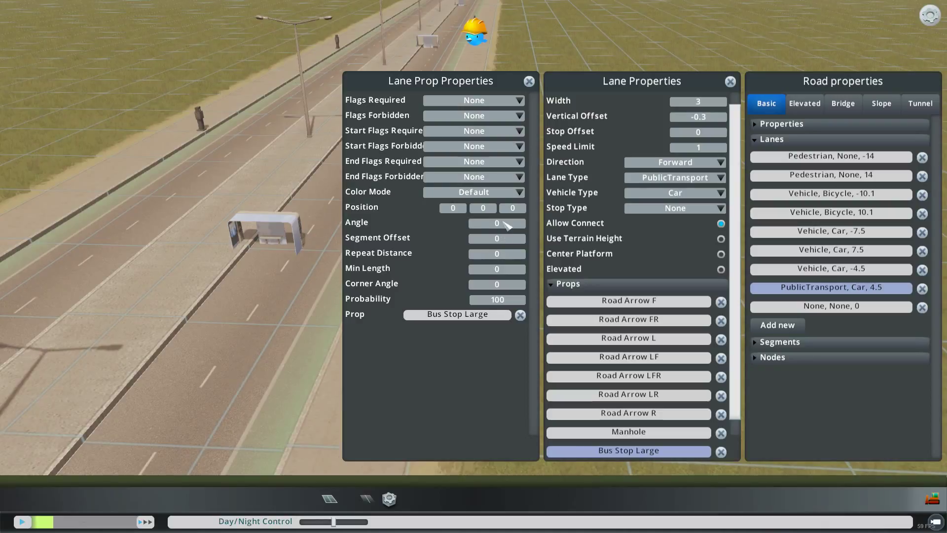
click(483, 226)
text(90)
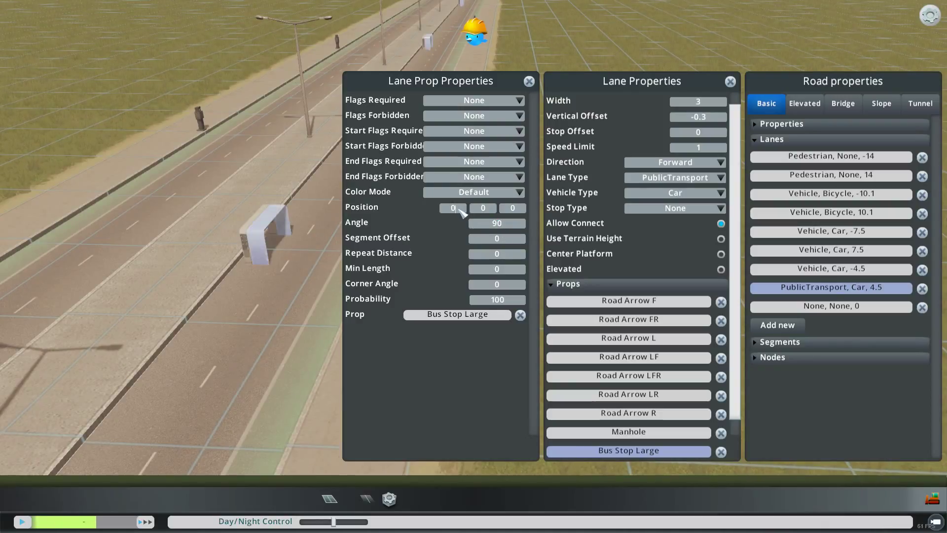
text(-5)
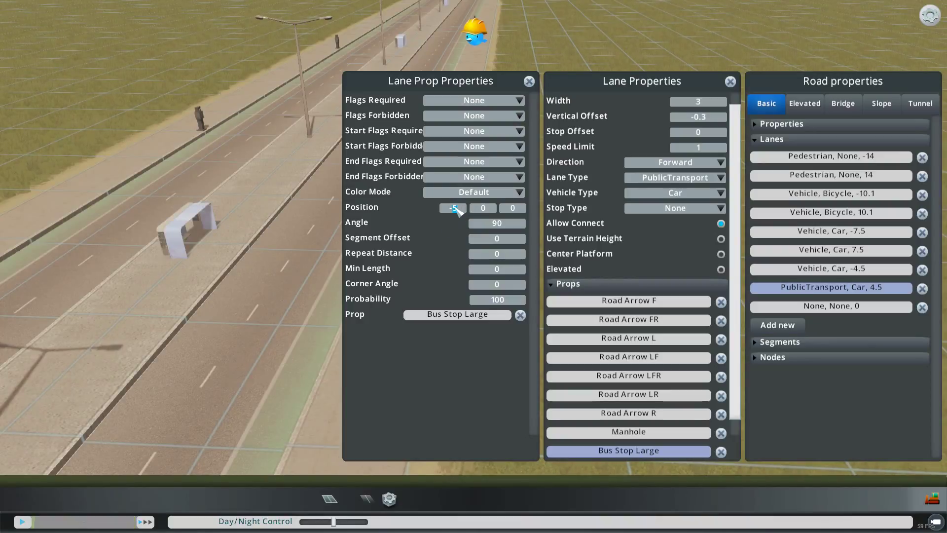
text(-1.)
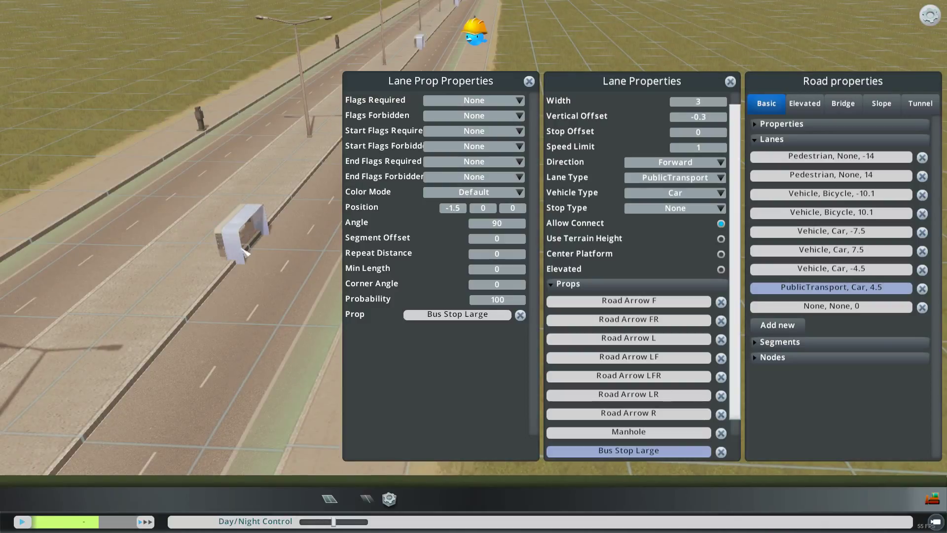
- Add a second lane prop using the Bus Lane marking asset from road signs and markings
click(530, 81)
scroll(561, 454, down, 1)
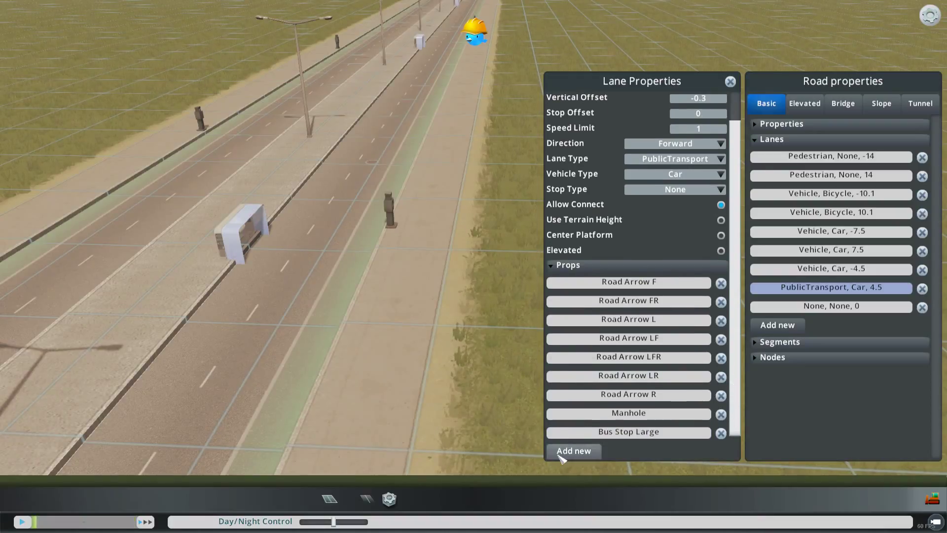
click(562, 453)
click(628, 450)
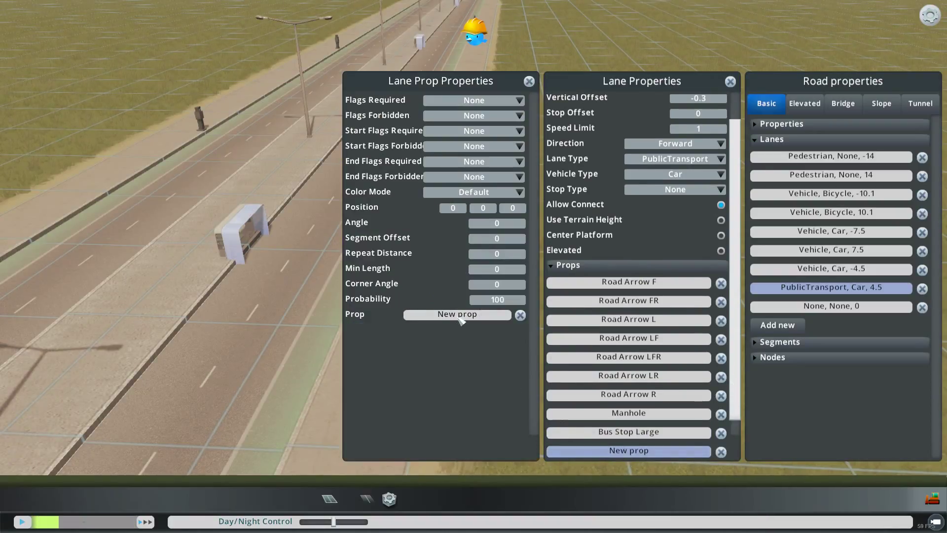
click(463, 314)
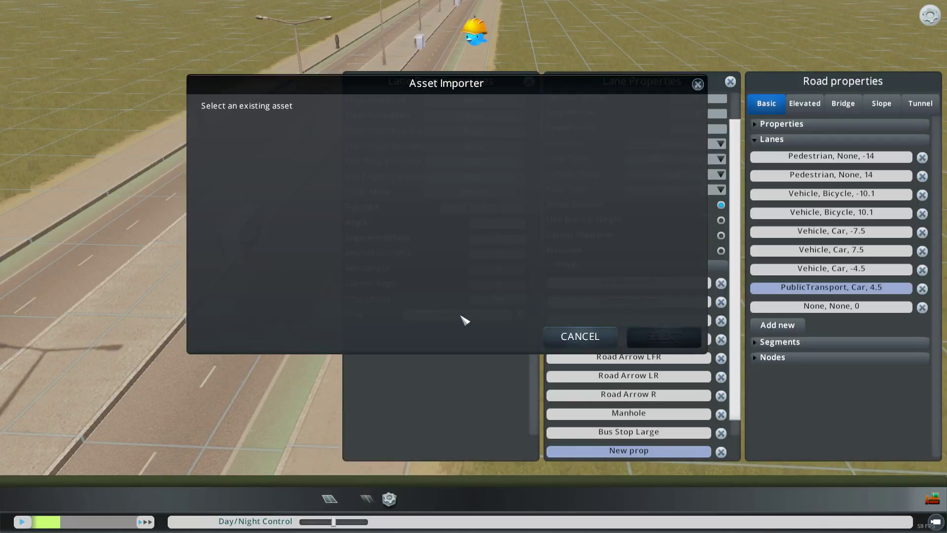
click(243, 127)
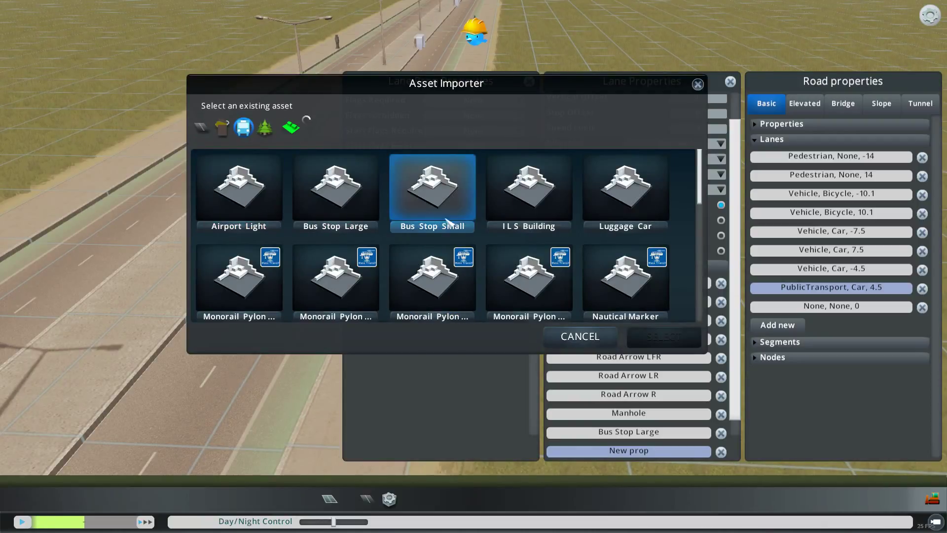
scroll(451, 246, down, 2)
scroll(459, 247, down, 5)
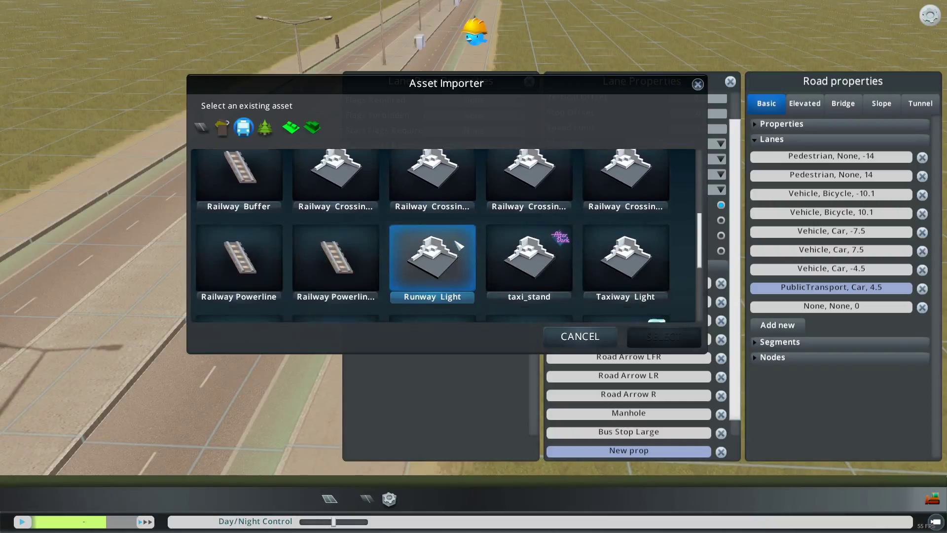
scroll(479, 252, up, 7)
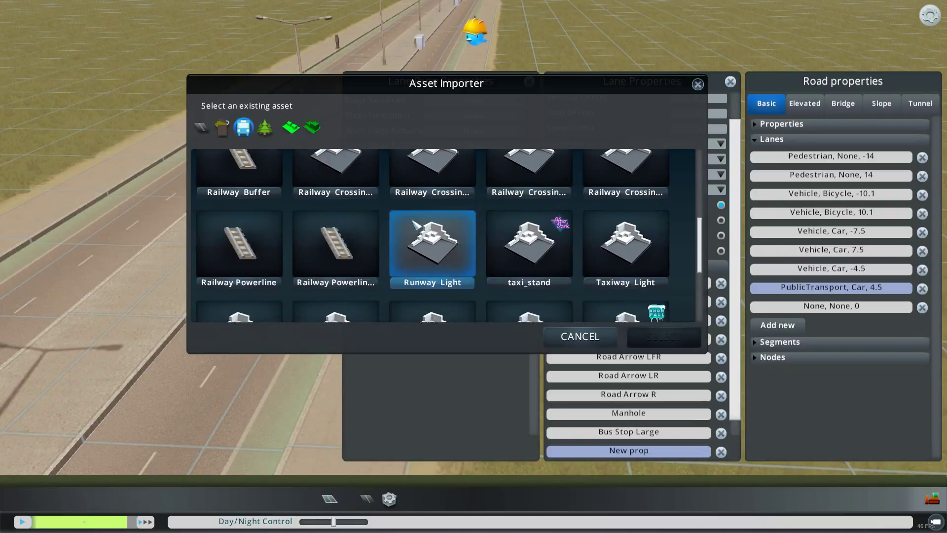
click(201, 127)
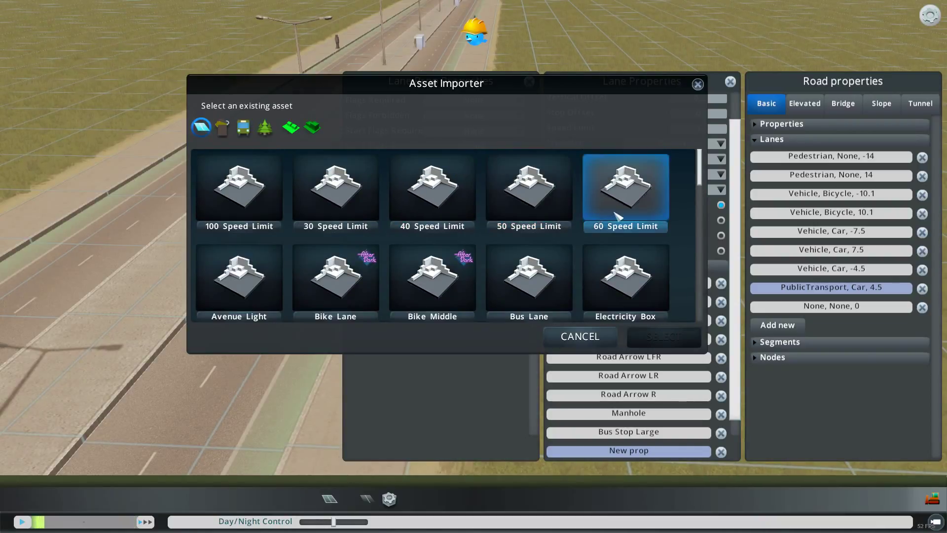
scroll(701, 183, down, 1)
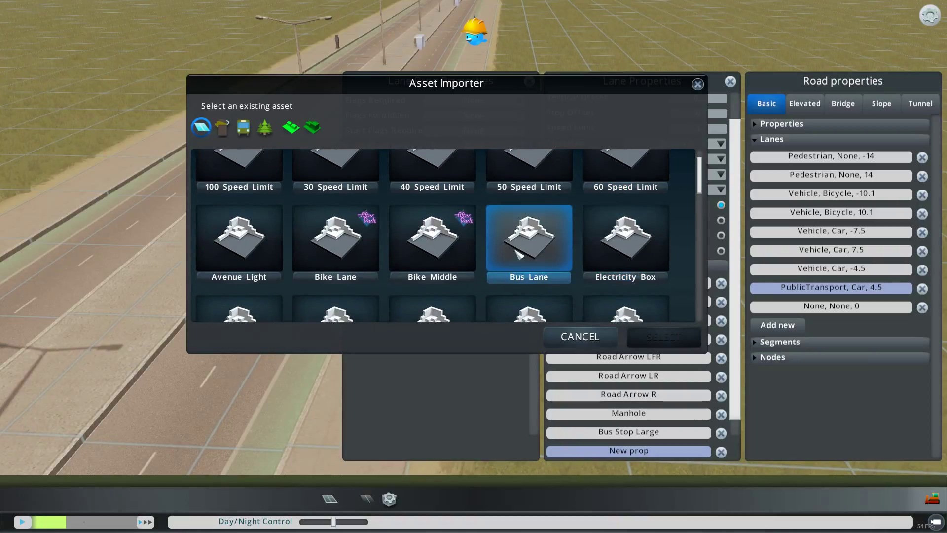
click(518, 260)
click(663, 336)
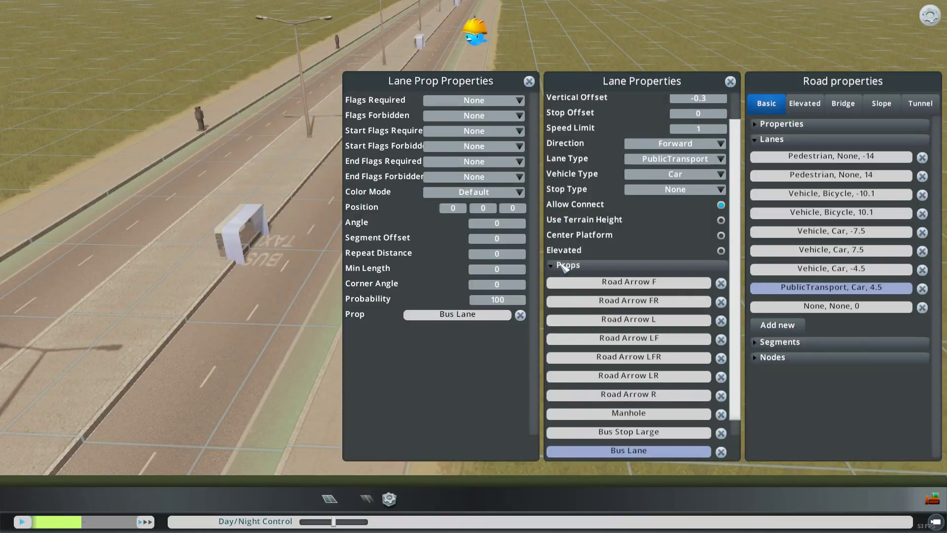
- Switch the bus lane direction to Backward and back to Forward, then close Lane Properties
click(528, 81)
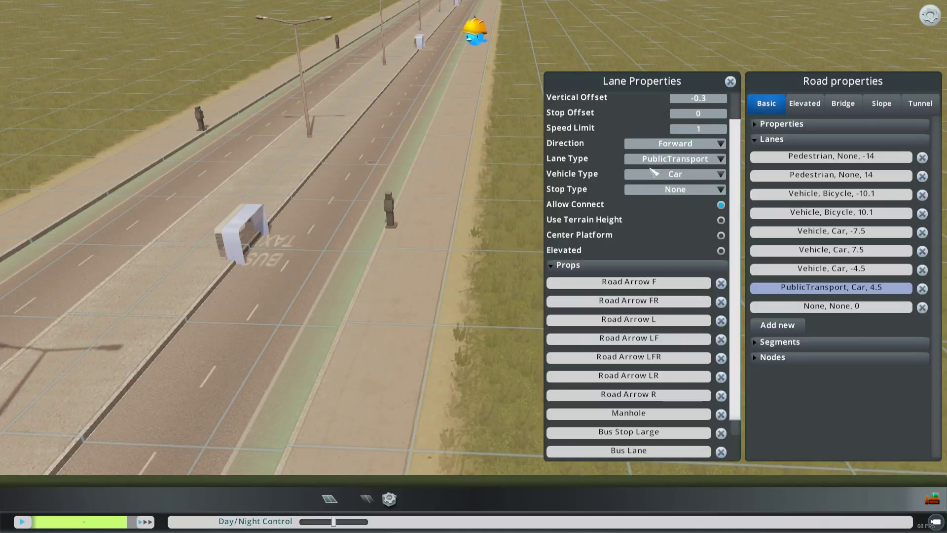
click(661, 144)
click(646, 69)
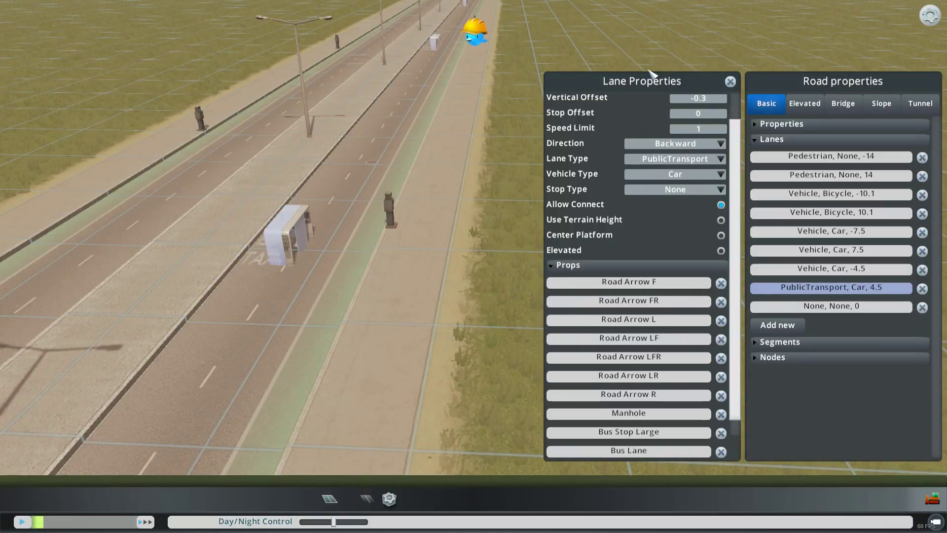
click(671, 144)
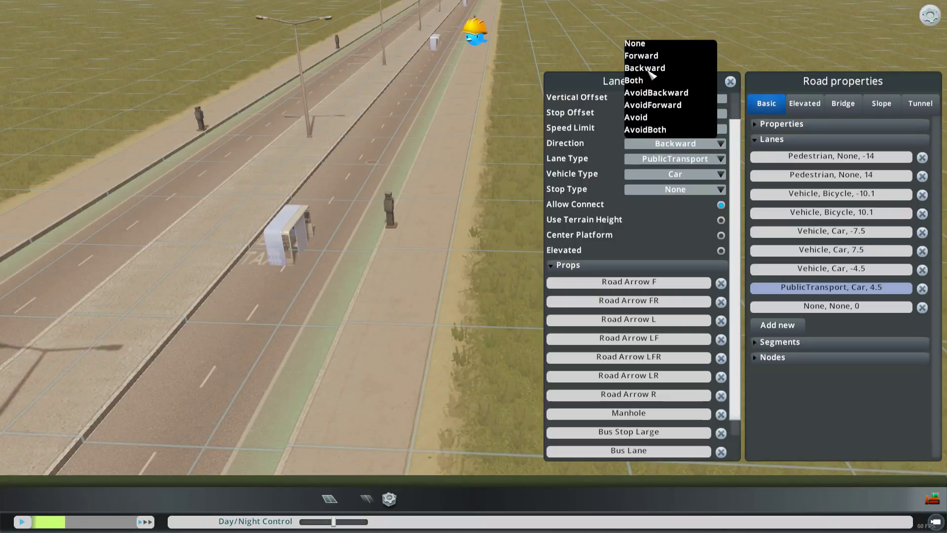
click(644, 55)
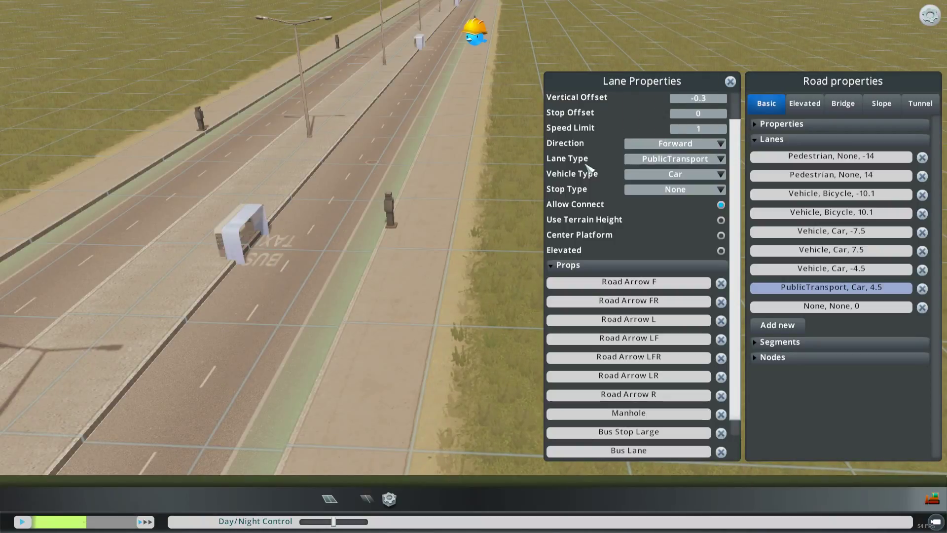
click(729, 82)
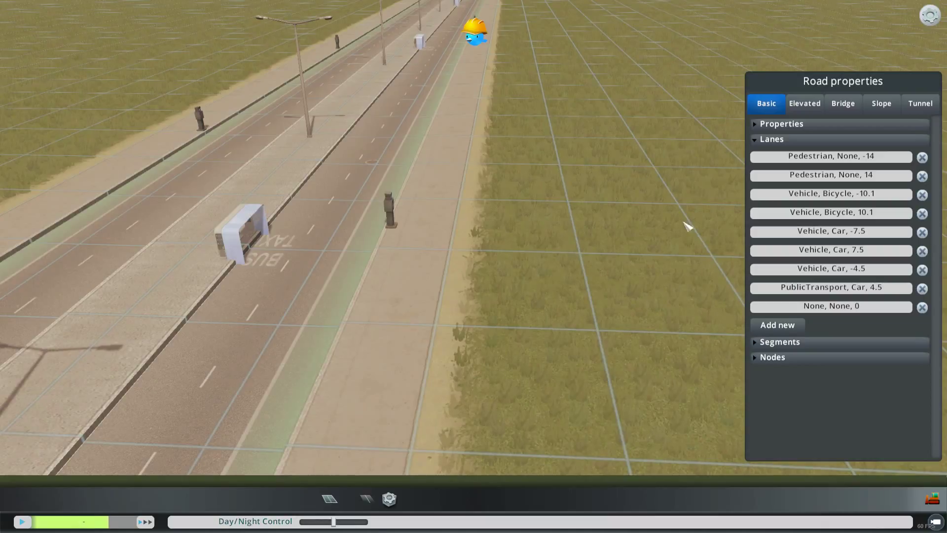
- Show the Pedestrian, None, -14 lane's props (Stop Sign, Bus Stop Large, Railway Crossing Long) while panning along the road
click(851, 156)
key(d)
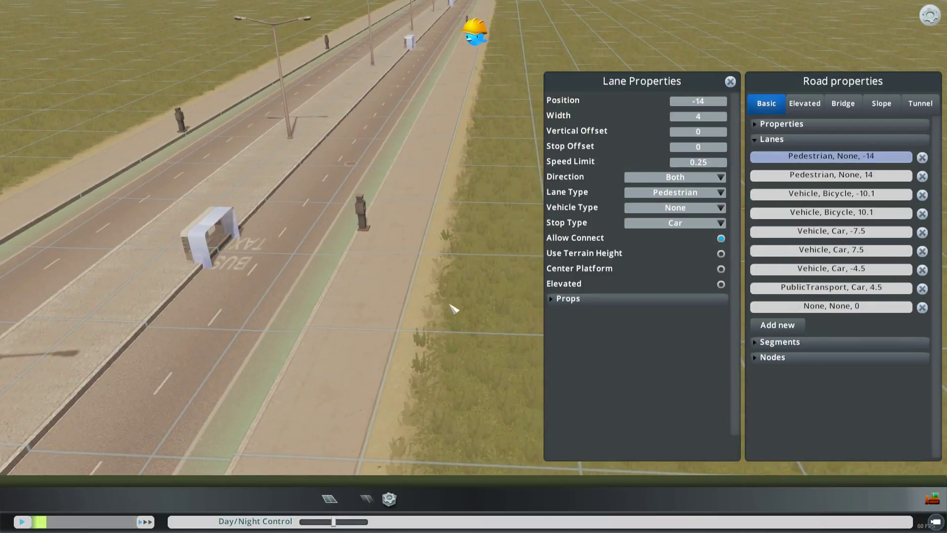
click(616, 300)
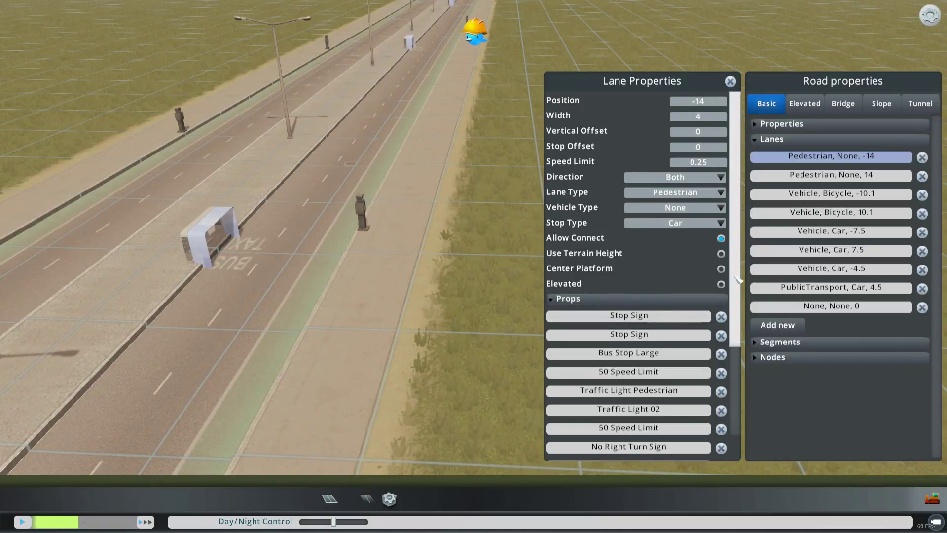
scroll(740, 272, down, 1)
scroll(741, 271, down, 3)
scroll(740, 256, up, 4)
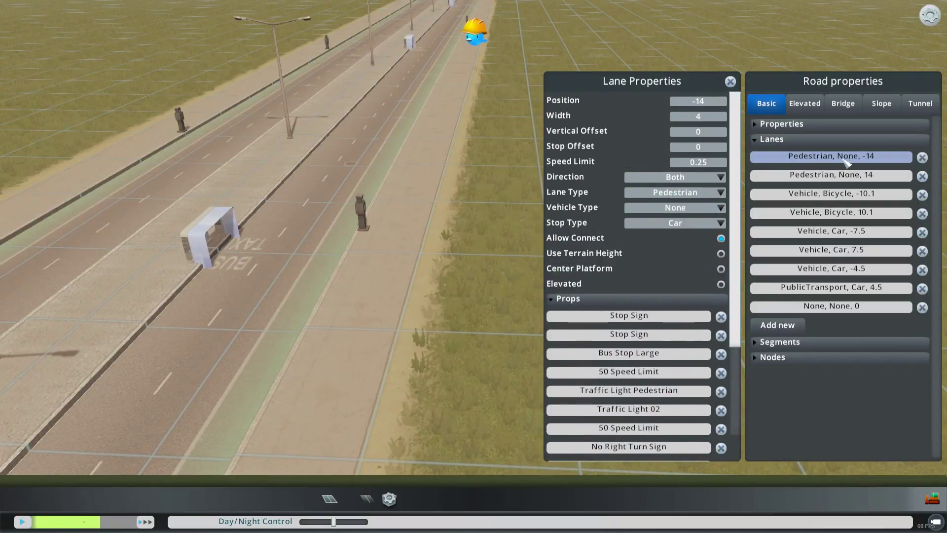
key(a)
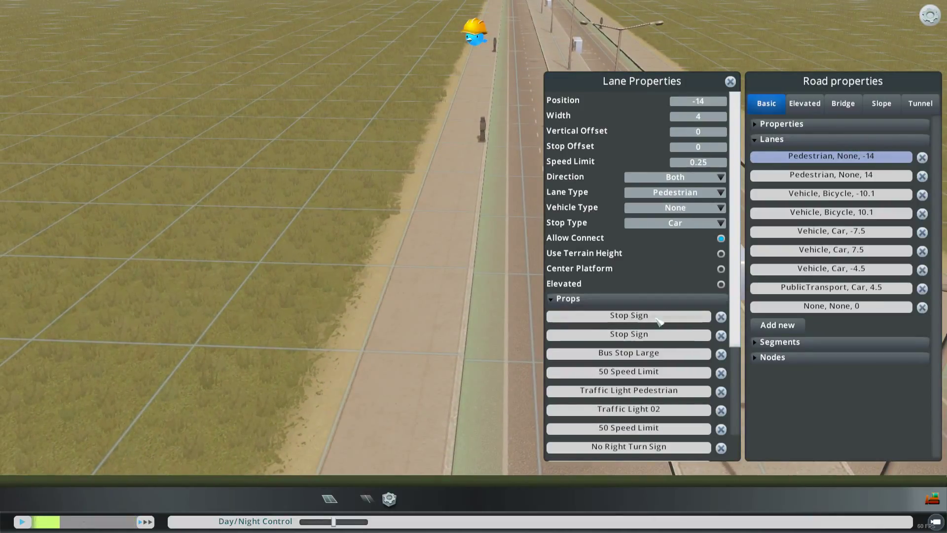
scroll(740, 306, down, 3)
scroll(740, 306, down, 4)
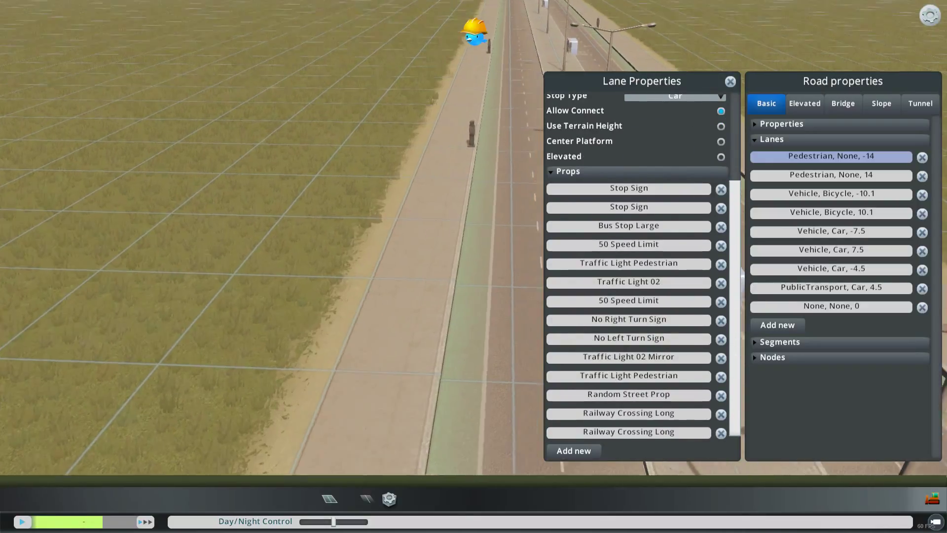
key(w)
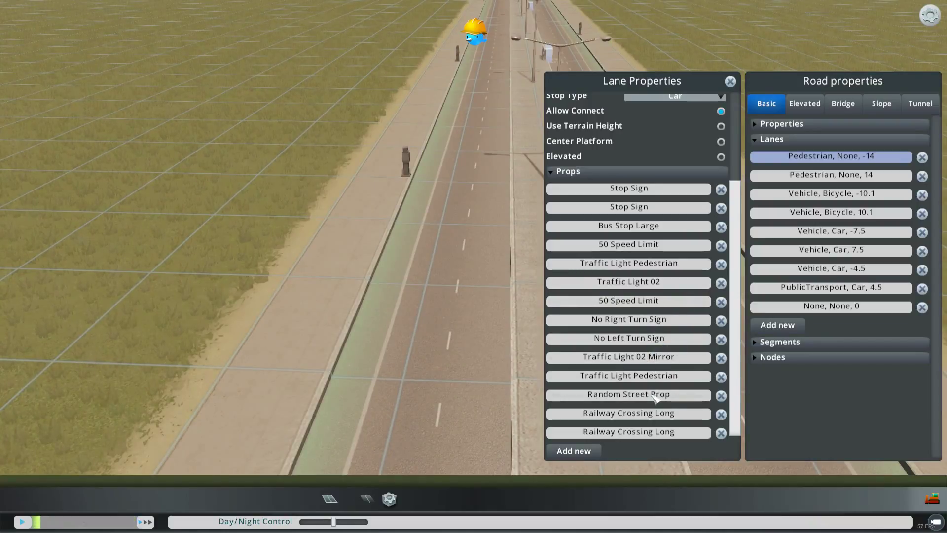
- Remove the Random Street Prop and add a new prop entry to the -14 pedestrian lane
click(720, 395)
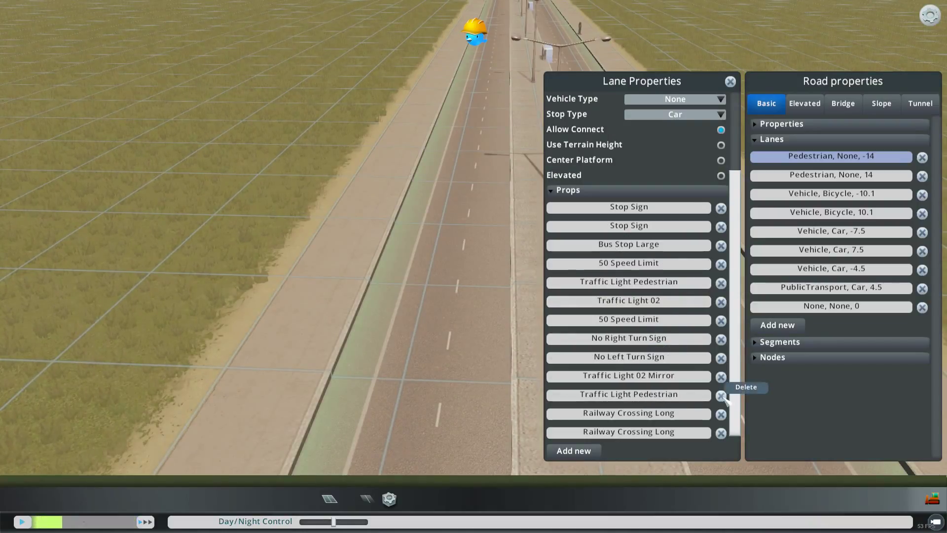
click(594, 461)
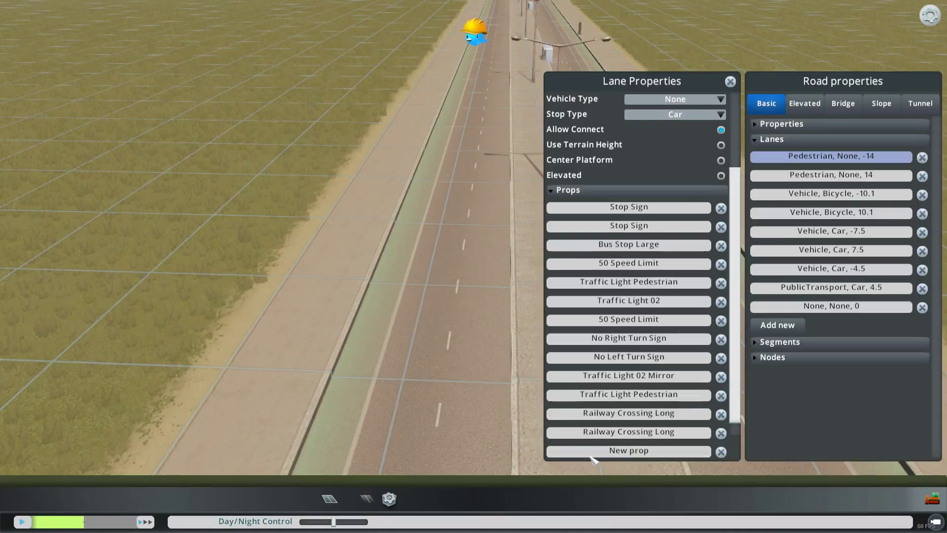
click(627, 451)
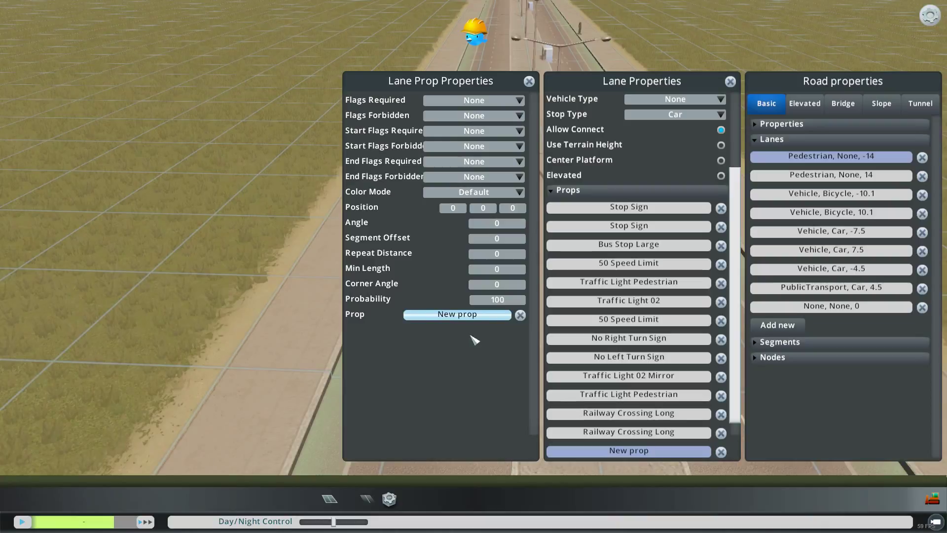
- Assign the London Planetree asset from the Asset Importer's props to the new prop
click(457, 314)
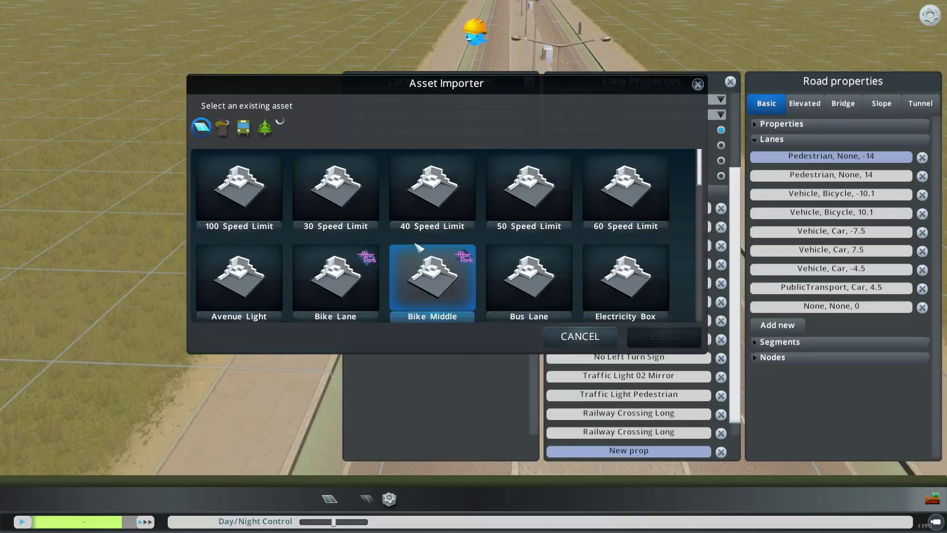
click(265, 127)
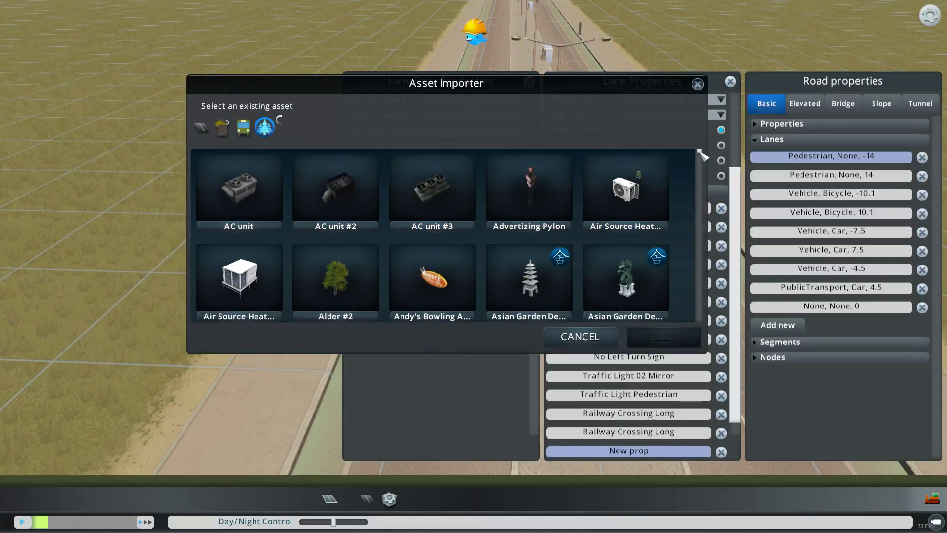
drag(700, 153, 702, 220)
click(336, 217)
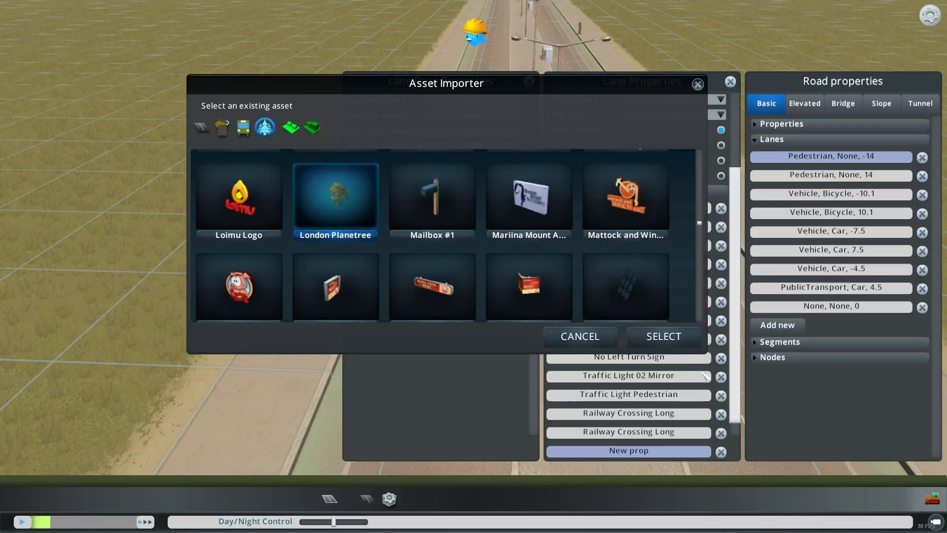
click(655, 345)
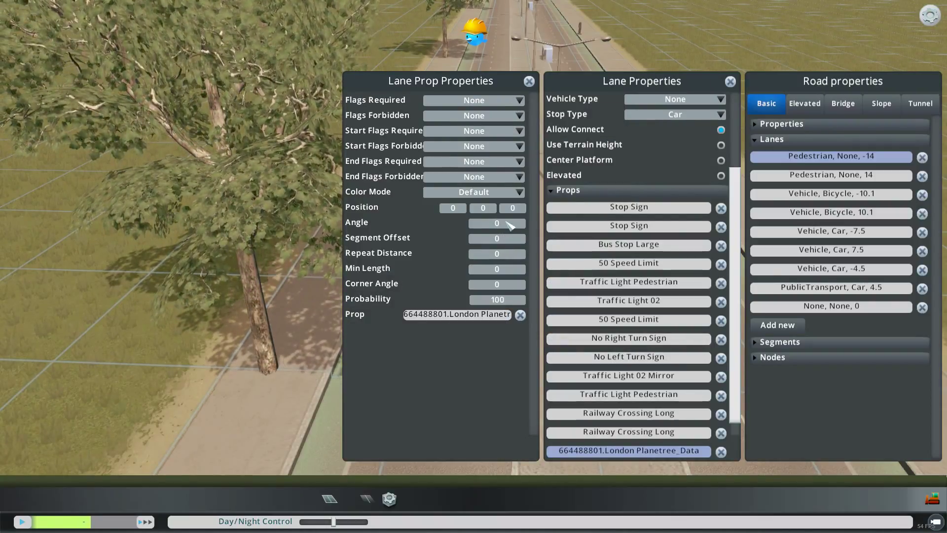
- Try repeat distances of 24 and then 30 for the London Planetree prop
click(495, 254)
text(24)
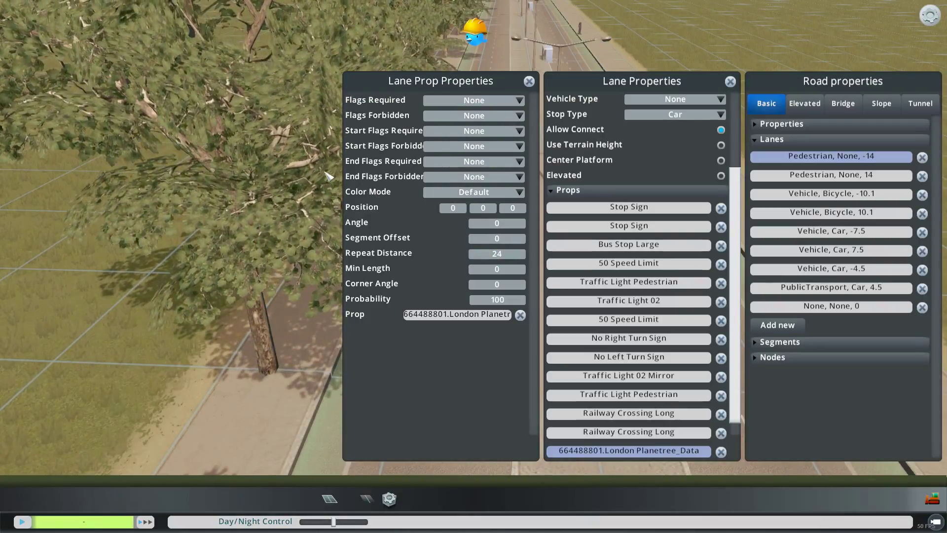
key(Return)
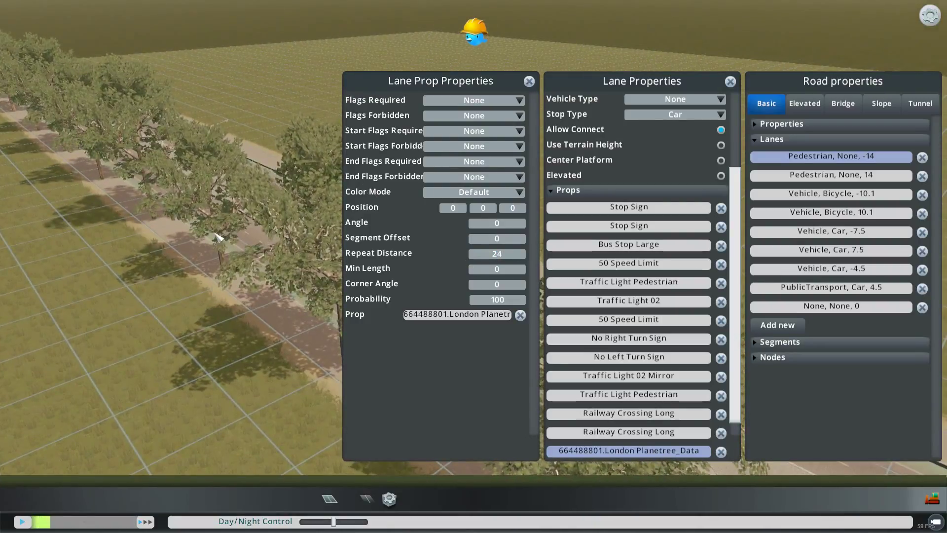
click(492, 255)
text(30)
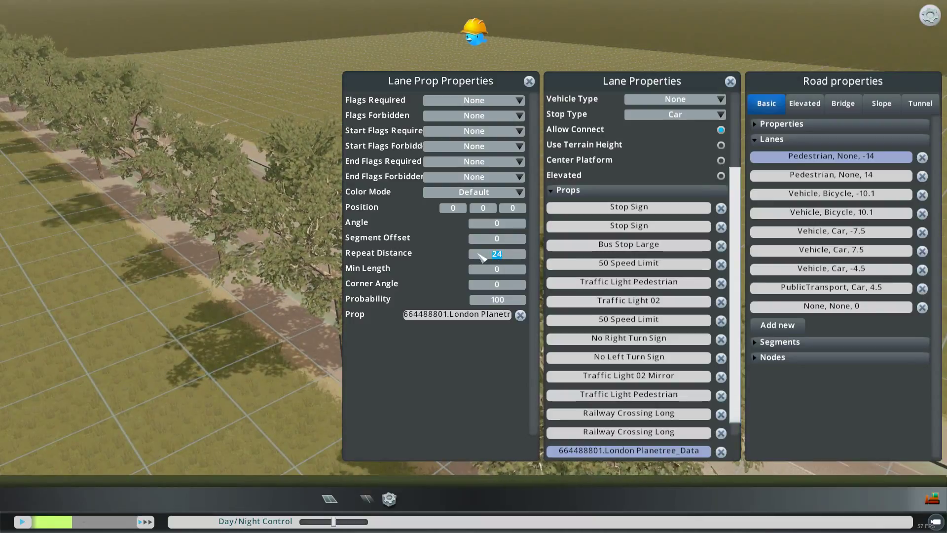
key(Return)
- Settle the London Planetree repeat distance at 10 and close Lane Prop Properties
click(480, 256)
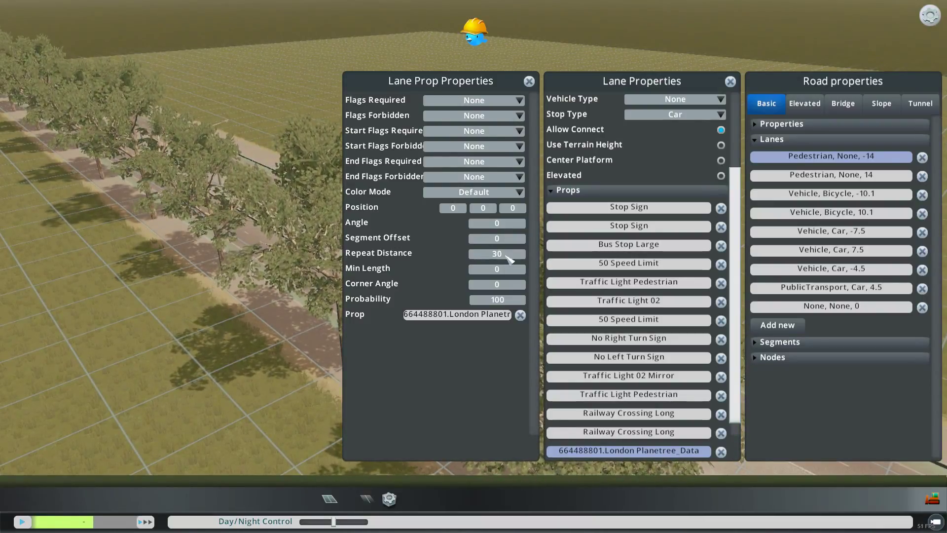
text(10)
key(Return)
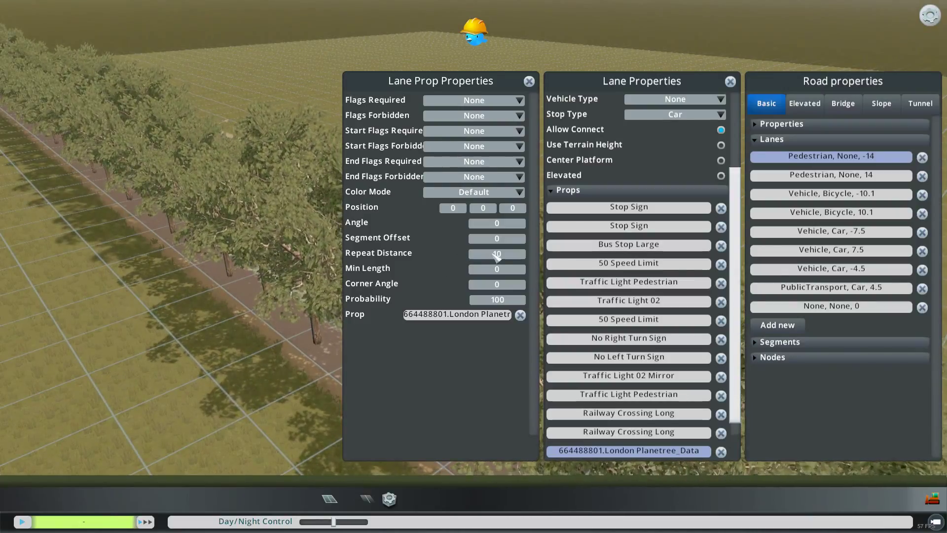
click(493, 255)
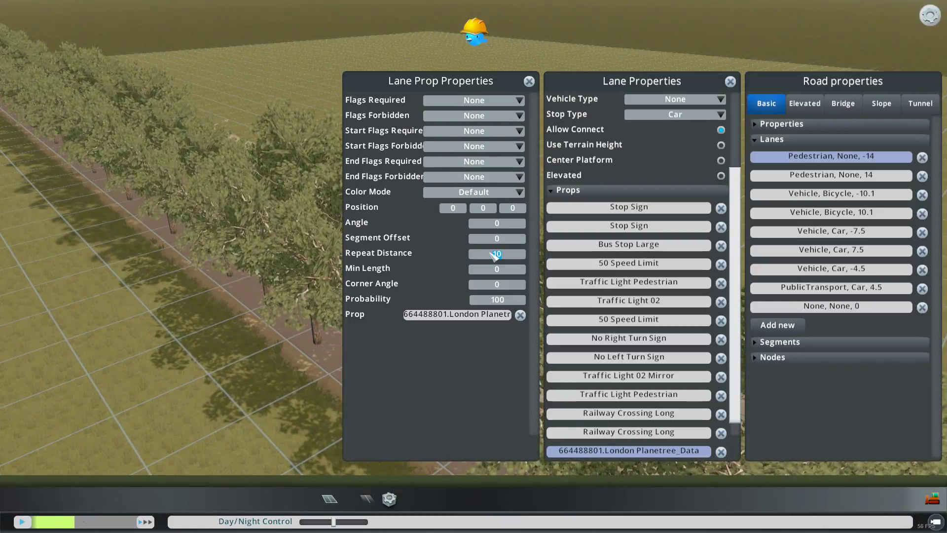
text(0)
key(Return)
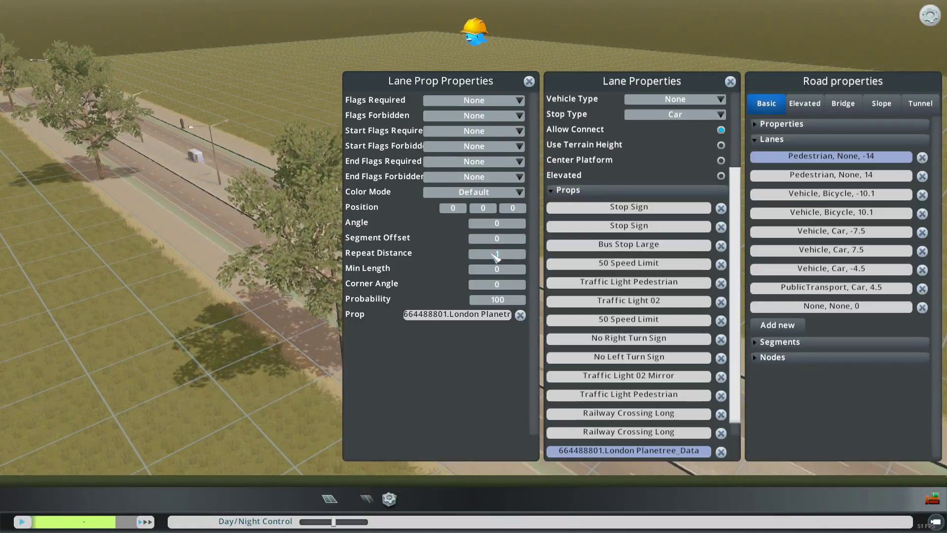
key(Return)
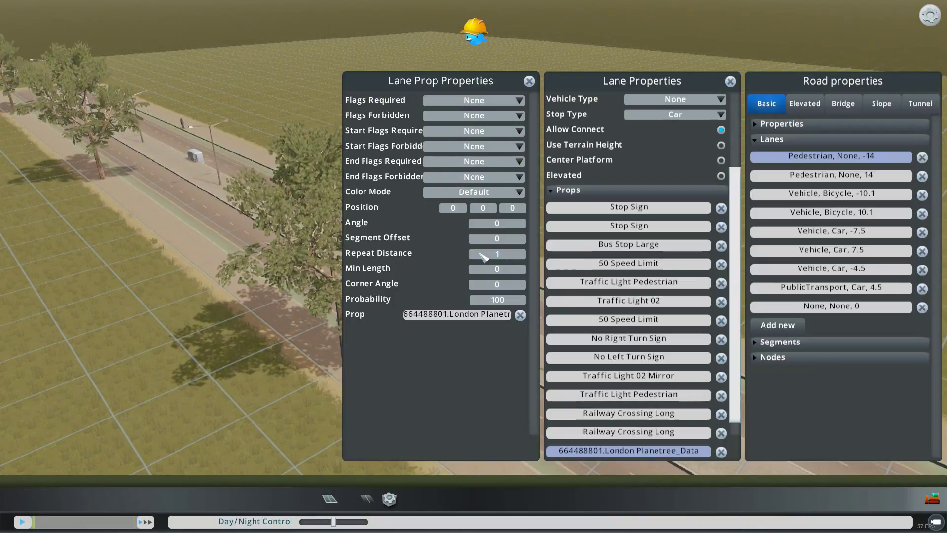
text(0)
key(Return)
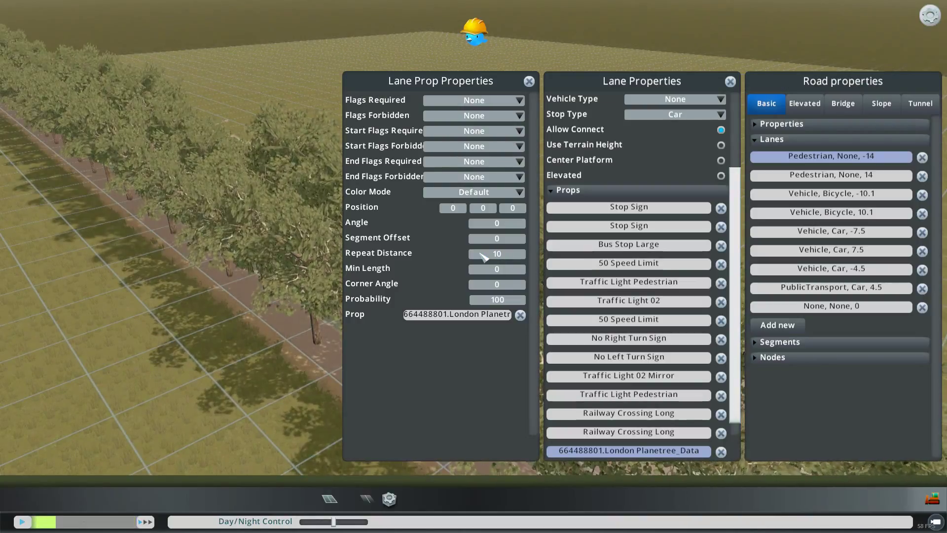
scroll(331, 363, up, 5)
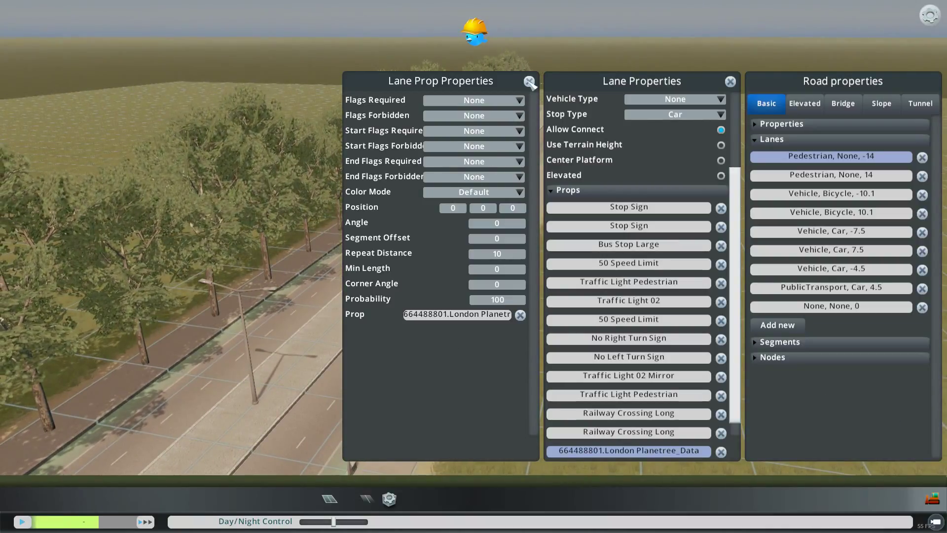
click(529, 81)
- Add a Flower garden prop to the pedestrian lane and select its Repeat Distance field
scroll(735, 234, down, 1)
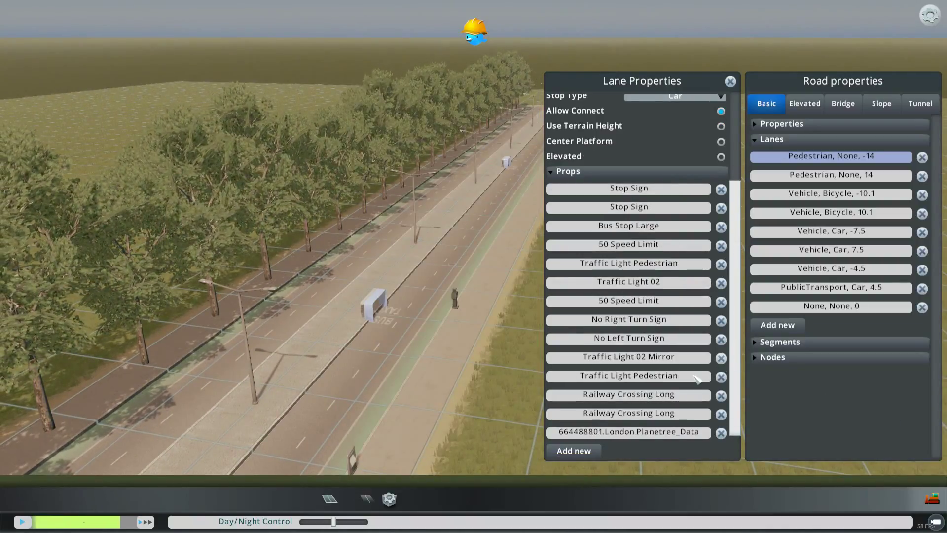
click(577, 449)
click(650, 451)
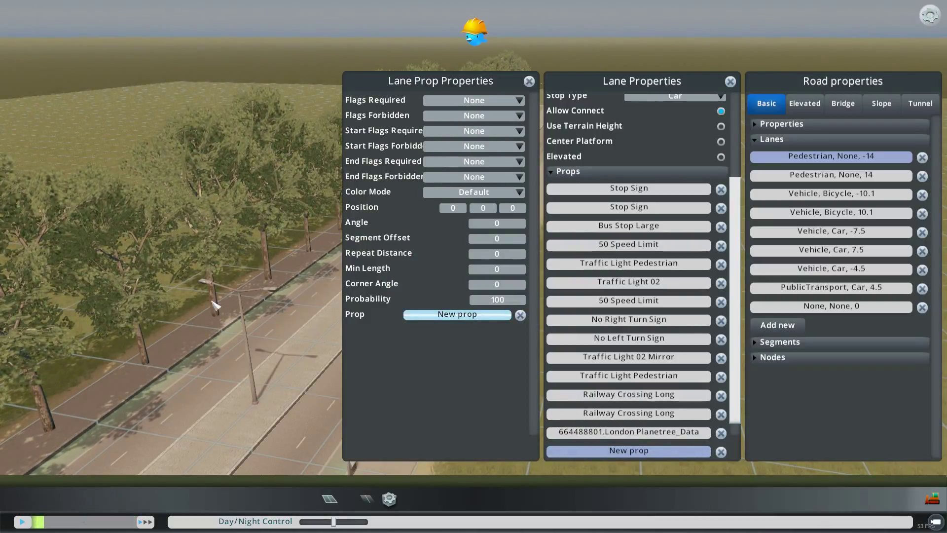
click(457, 315)
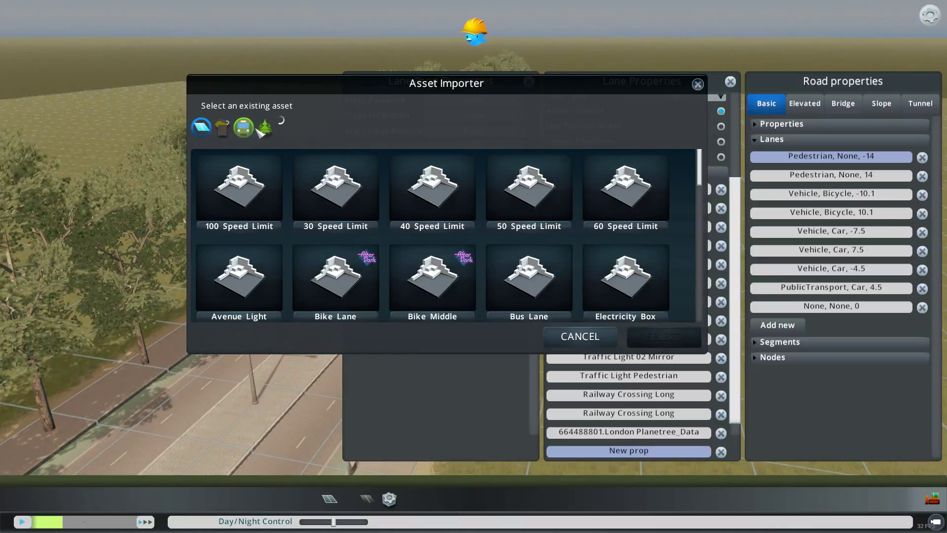
scroll(706, 178, down, 1)
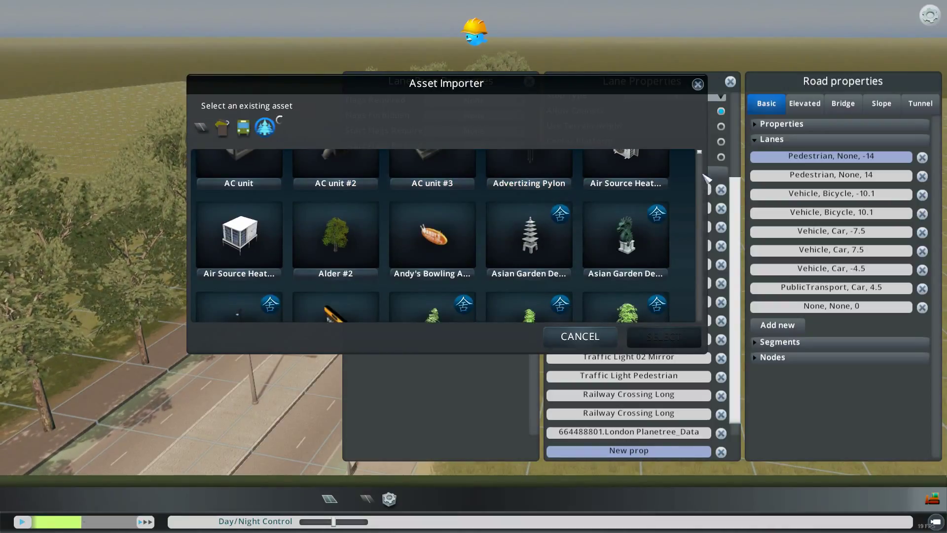
drag(703, 156, 703, 186)
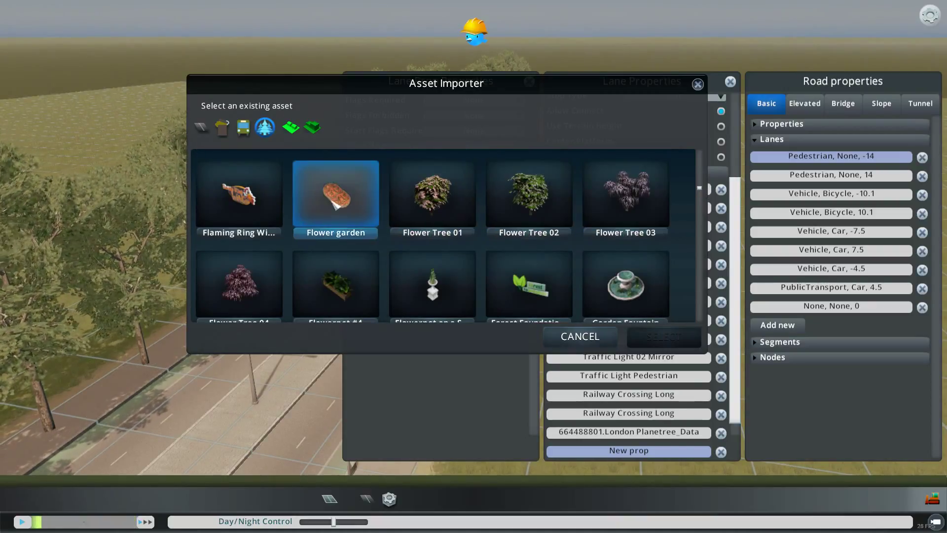
click(337, 229)
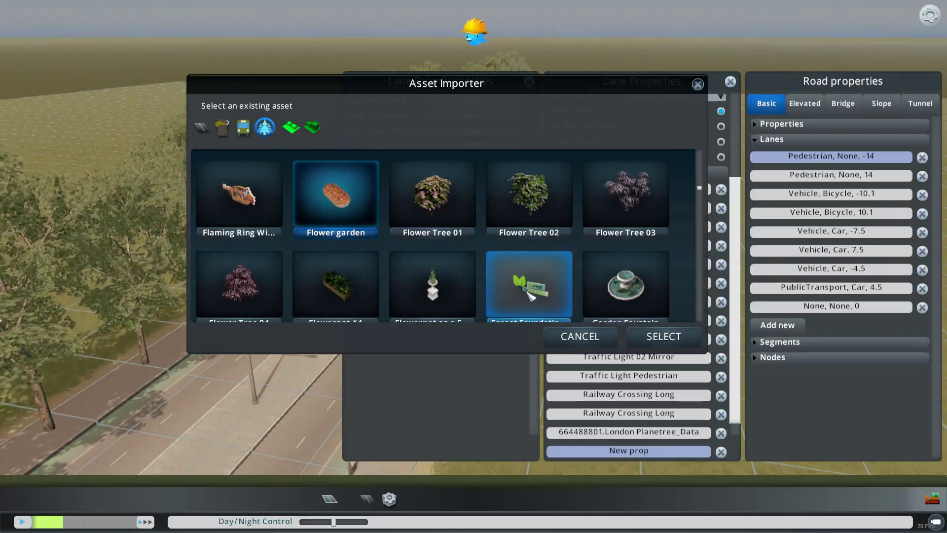
click(661, 339)
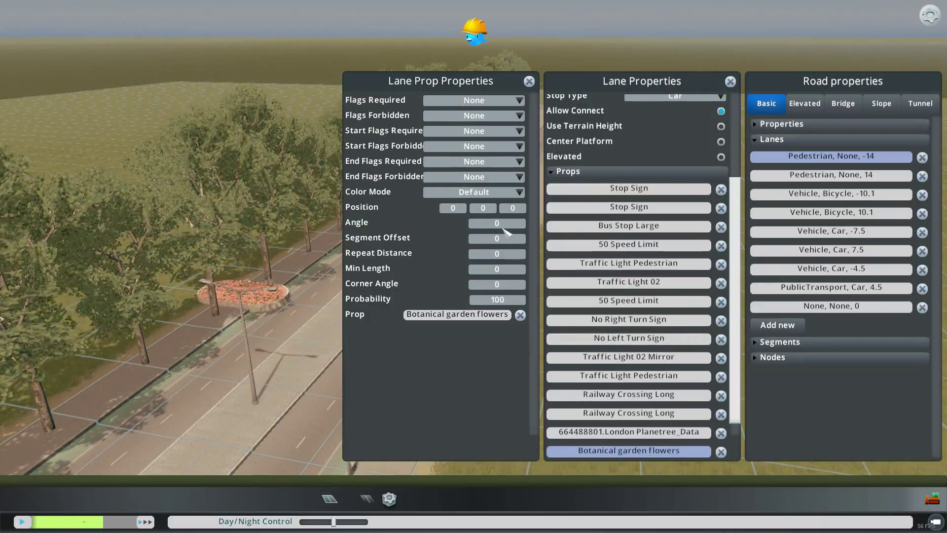
click(478, 254)
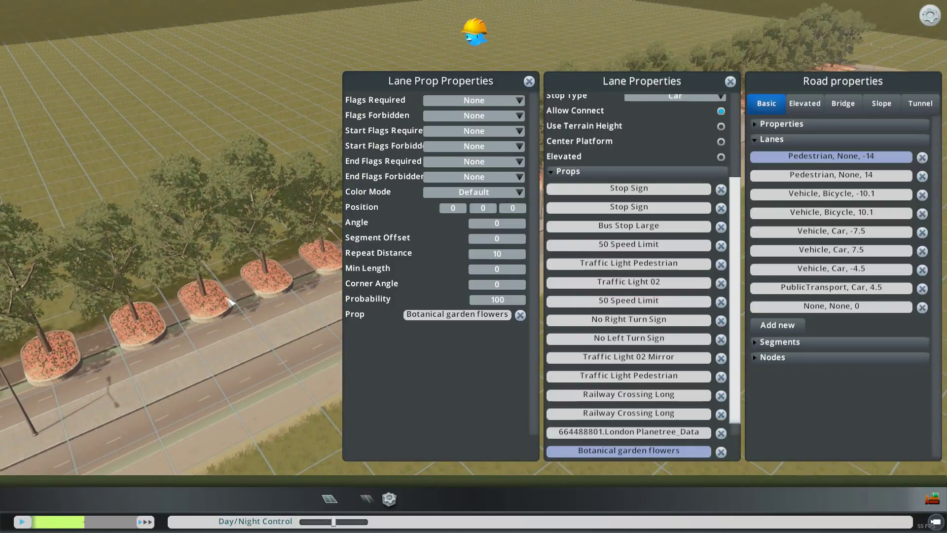
- Close the flower prop and lane settings and orbit the camera to look along the road
click(529, 81)
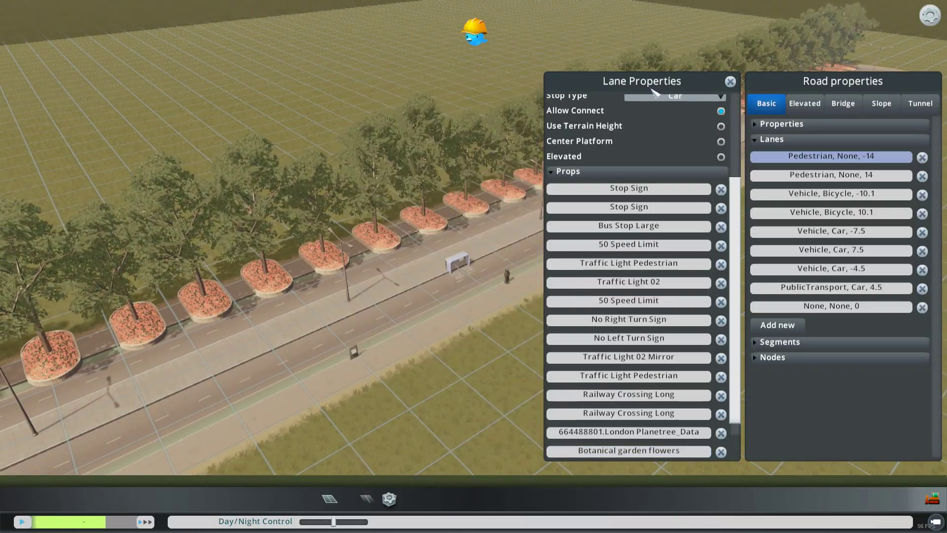
click(730, 81)
middle_drag(725, 93, 765, 274)
scroll(476, 271, down, 5)
scroll(498, 315, up, 5)
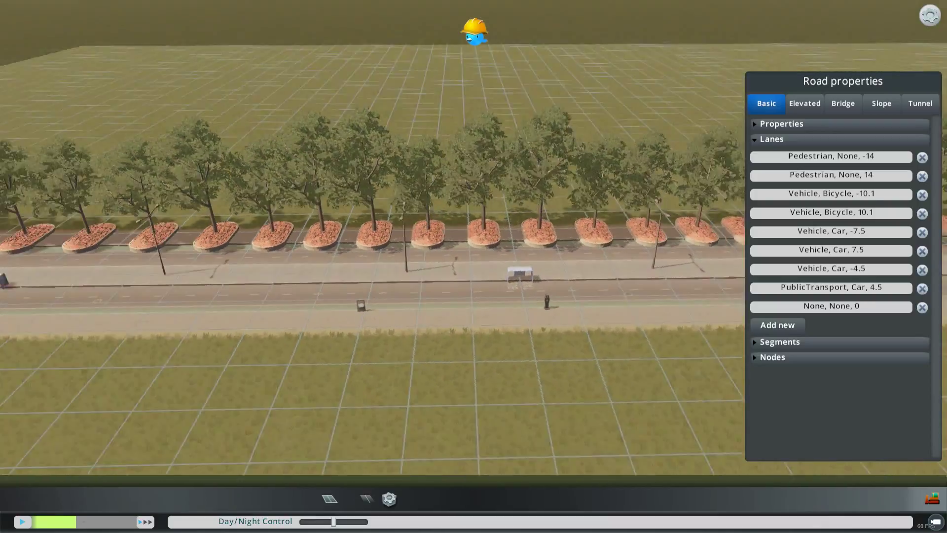
scroll(591, 325, down, 4)
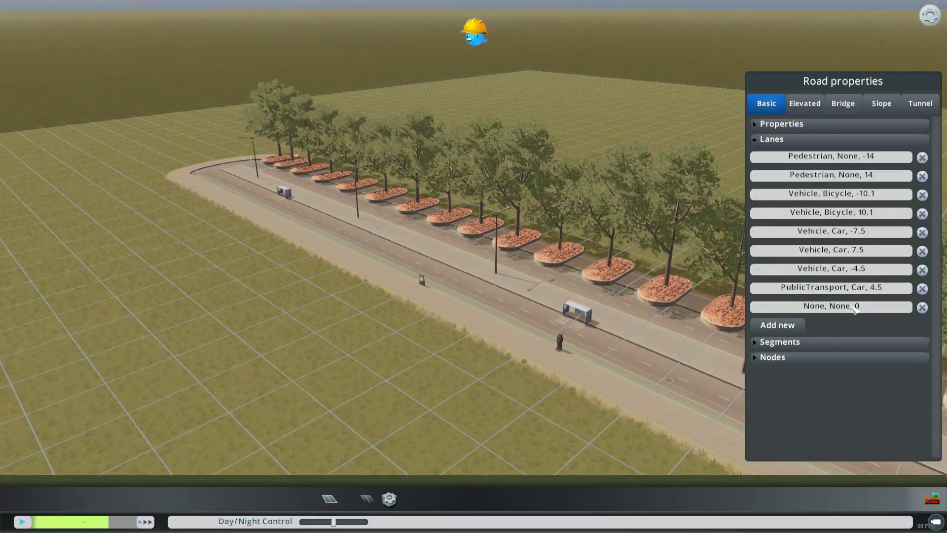
- Clear the Avenue Light prop from the None, None, 0 middle lane, leaving an empty New prop
click(799, 306)
click(607, 299)
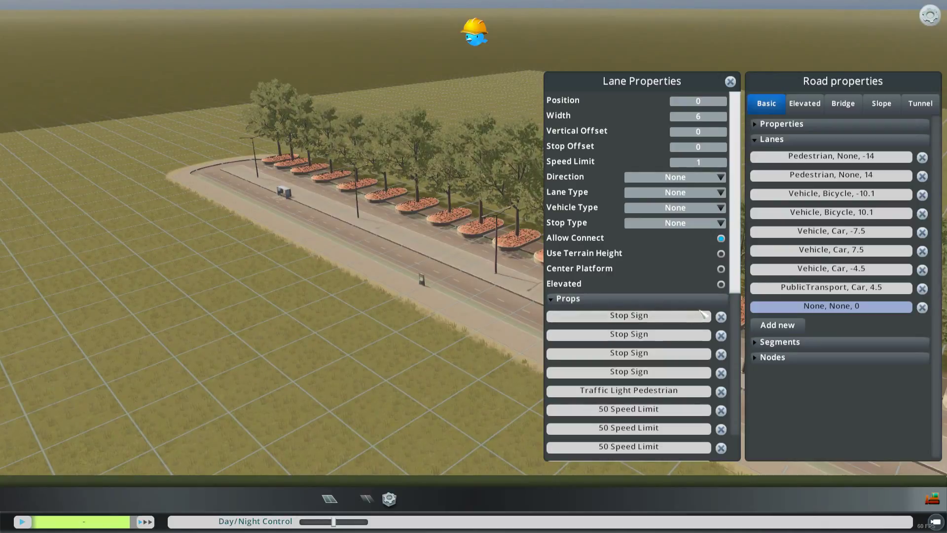
scroll(619, 281, down, 8)
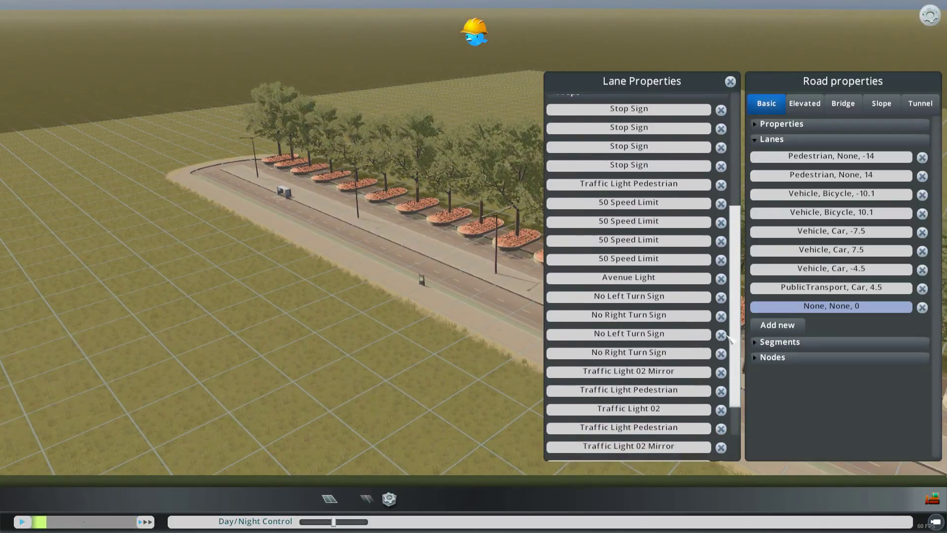
click(620, 280)
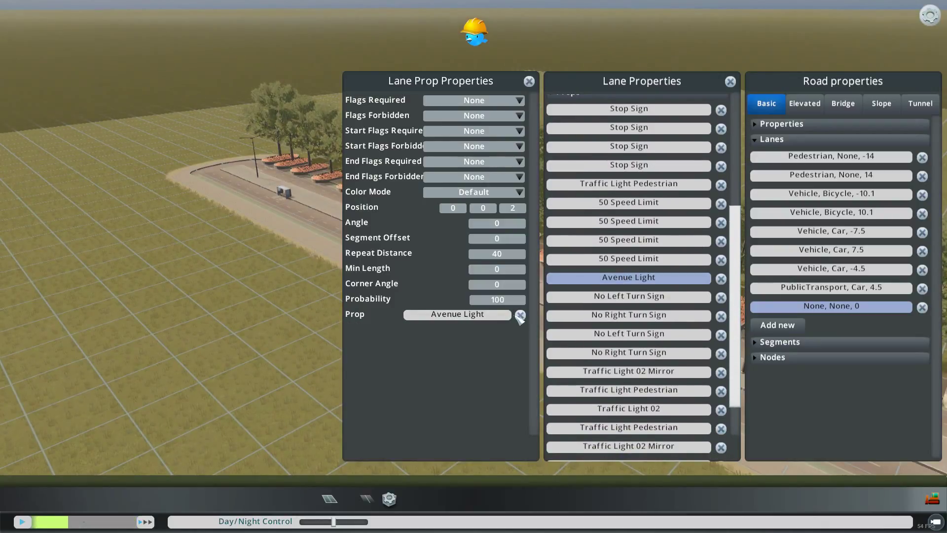
click(519, 316)
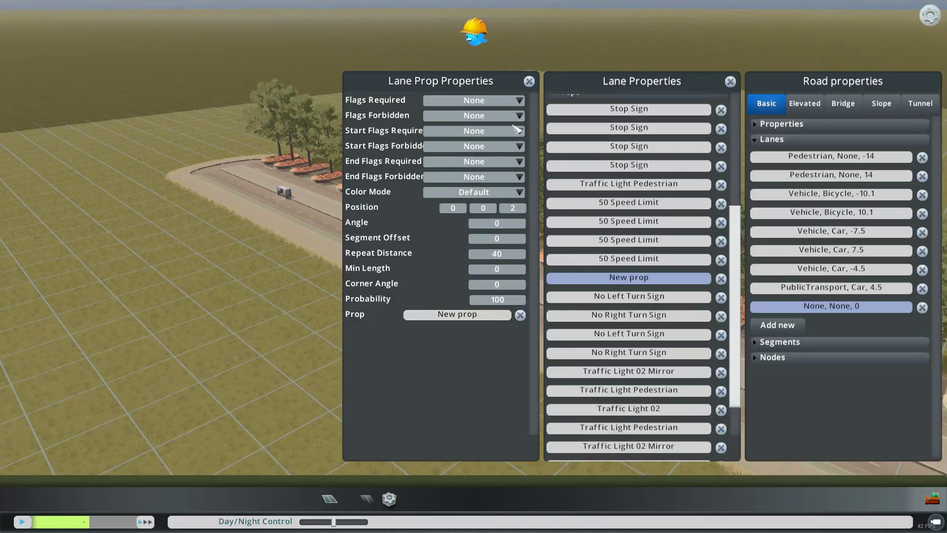
click(528, 81)
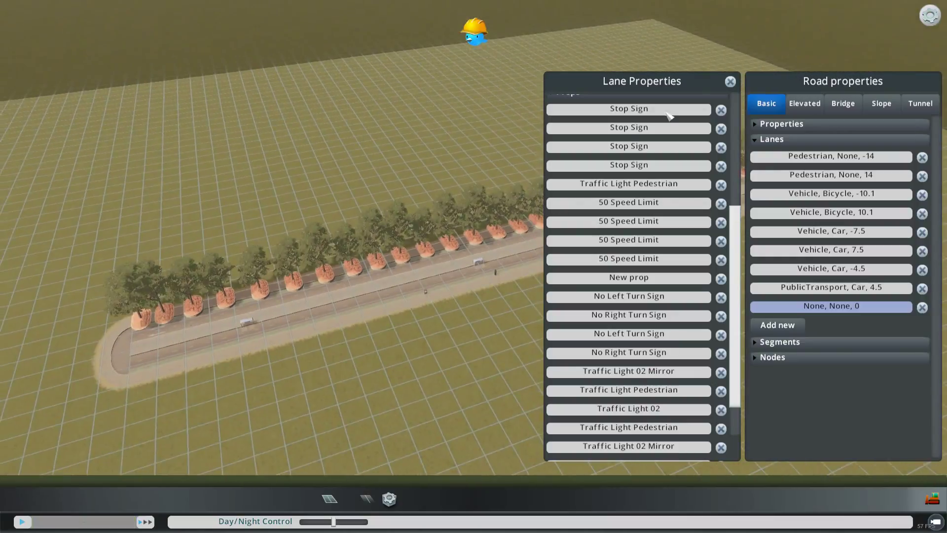
- Close the middle lane's settings and view the road without its median streetlights
click(730, 81)
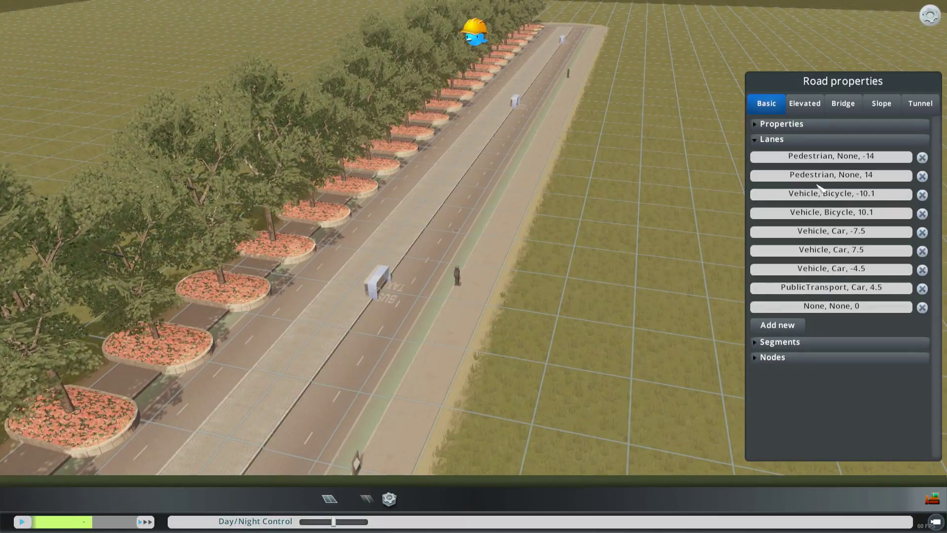
scroll(521, 264, down, 5)
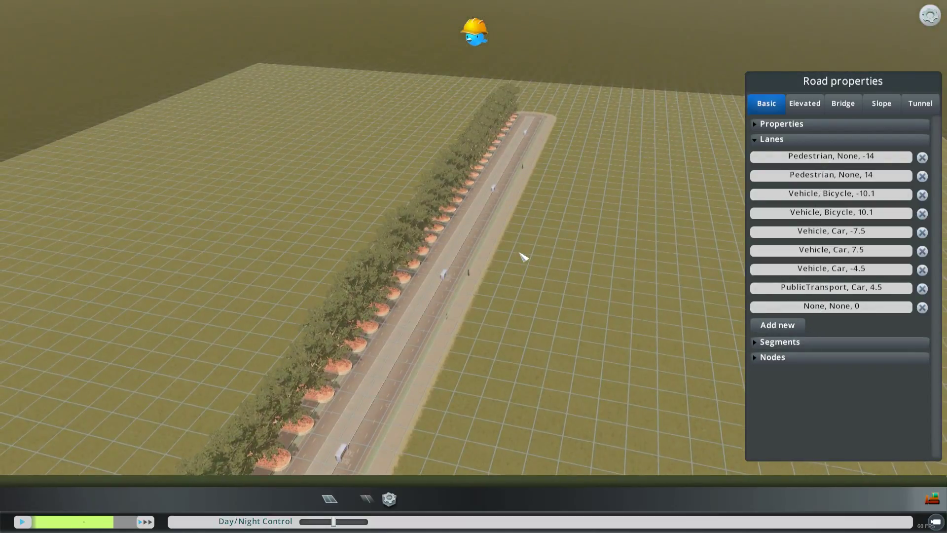
middle_drag(546, 271, 478, 269)
scroll(484, 266, up, 5)
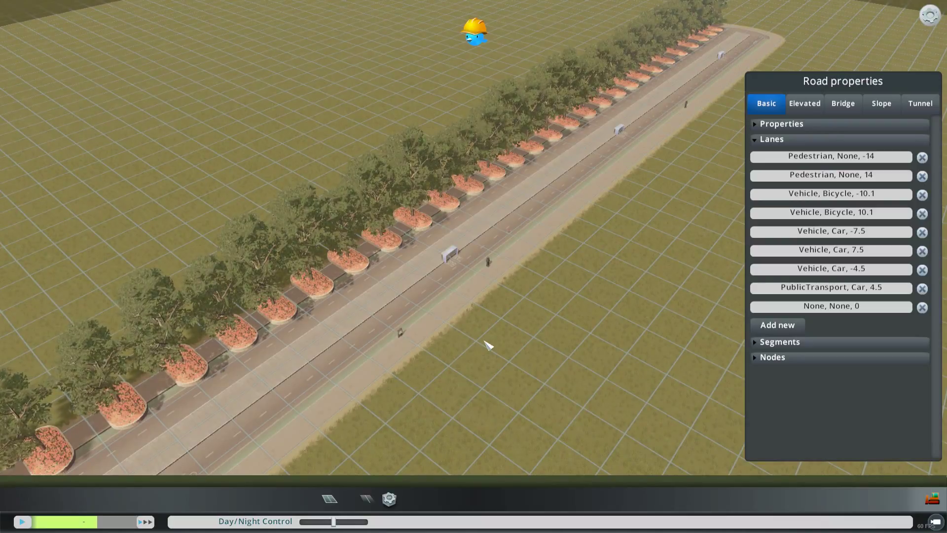
- Open RoadMediumSegment, cancel its model import, and close the segment settings unchanged
click(799, 342)
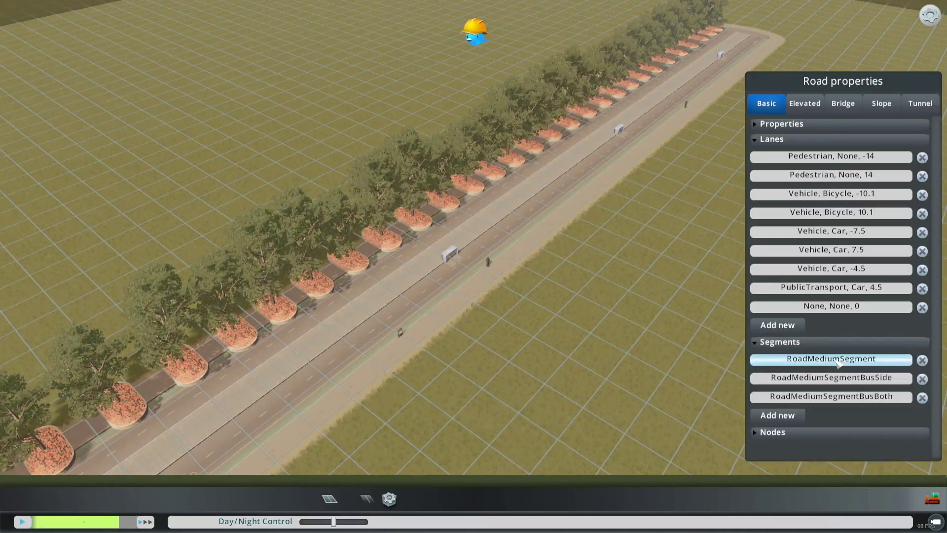
click(801, 359)
click(637, 205)
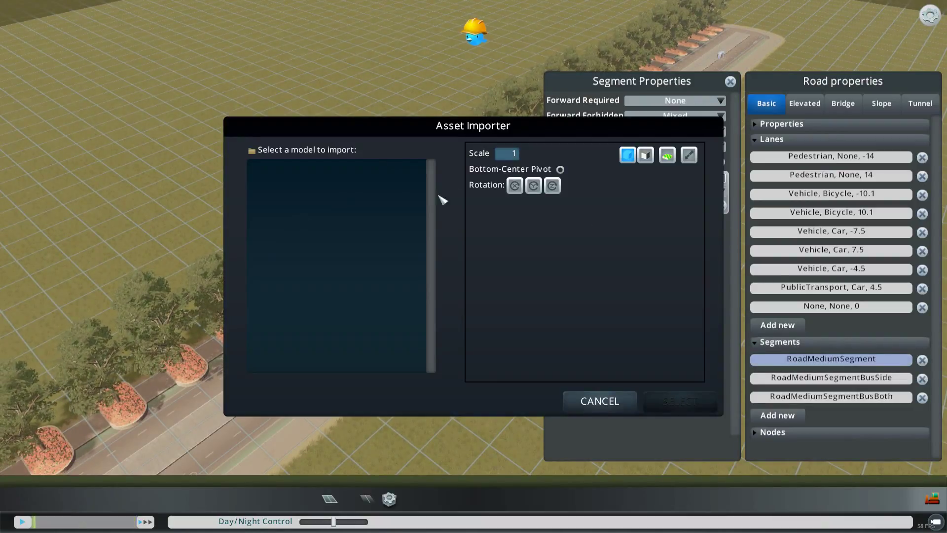
click(635, 399)
click(730, 82)
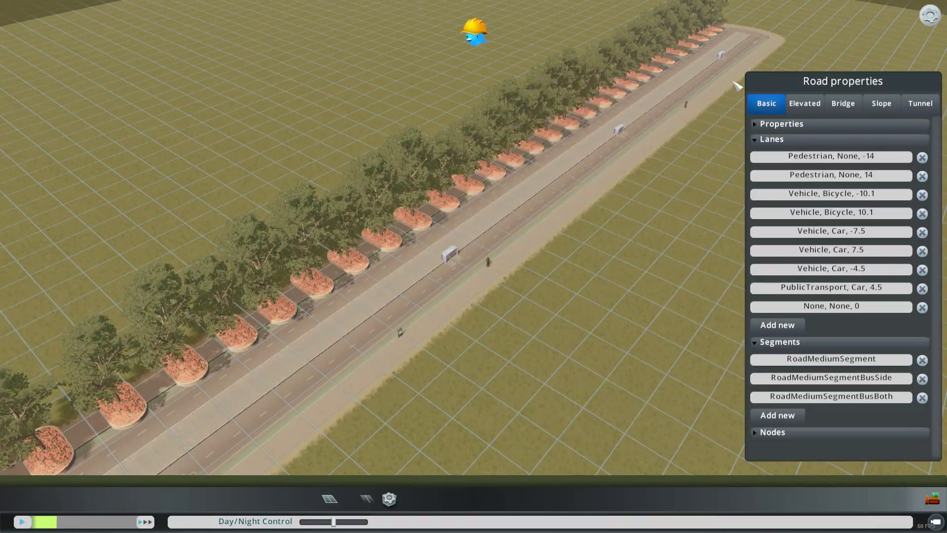
- Collapse the Segments and Lanes lists and zoom to view the finished tree-lined road
click(784, 343)
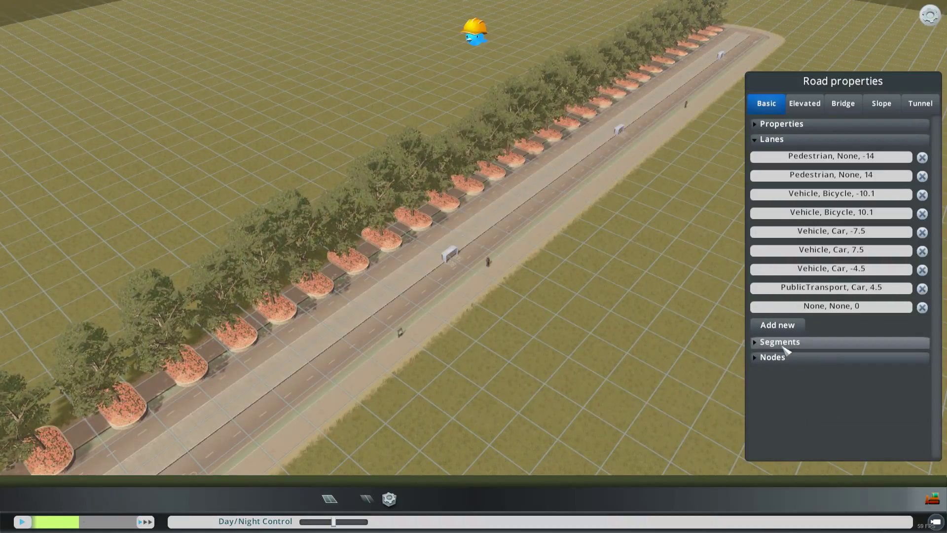
click(810, 139)
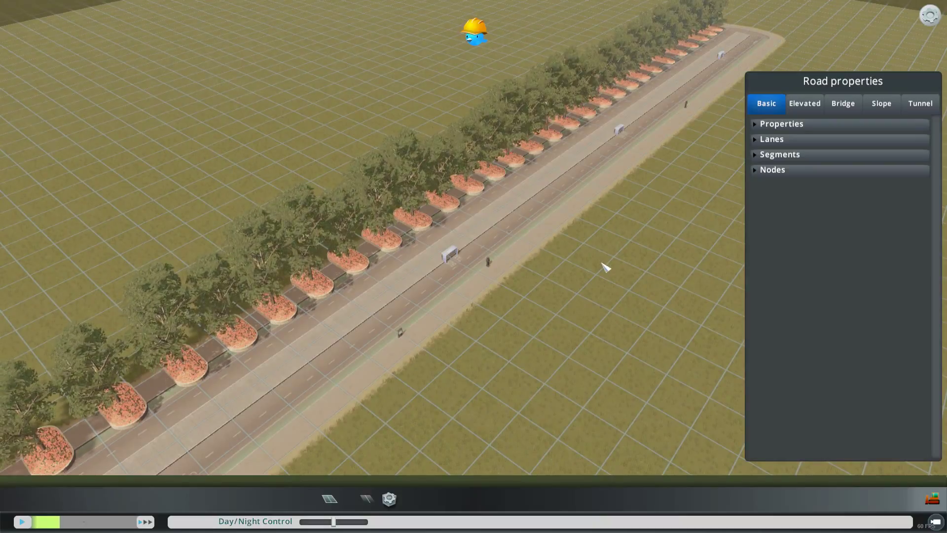
scroll(605, 267, down, 6)
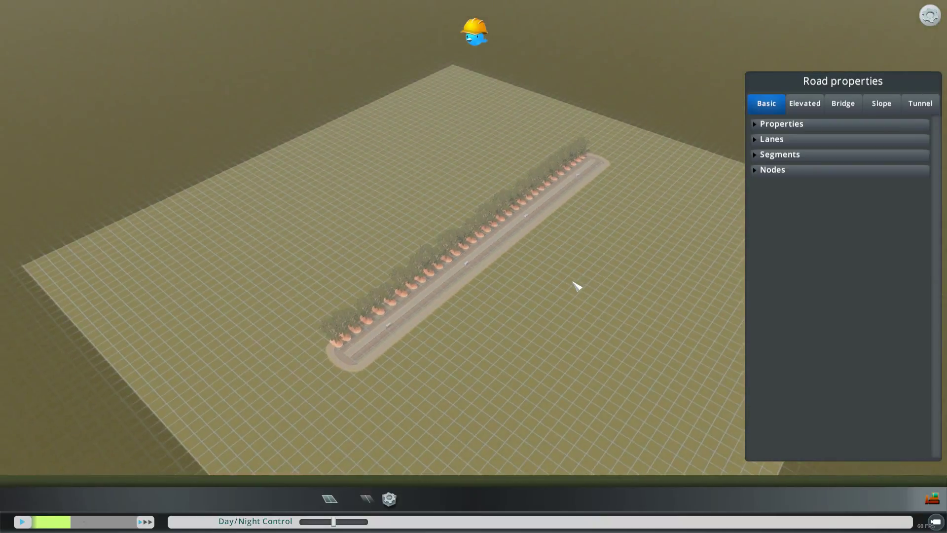
scroll(576, 285, up, 3)
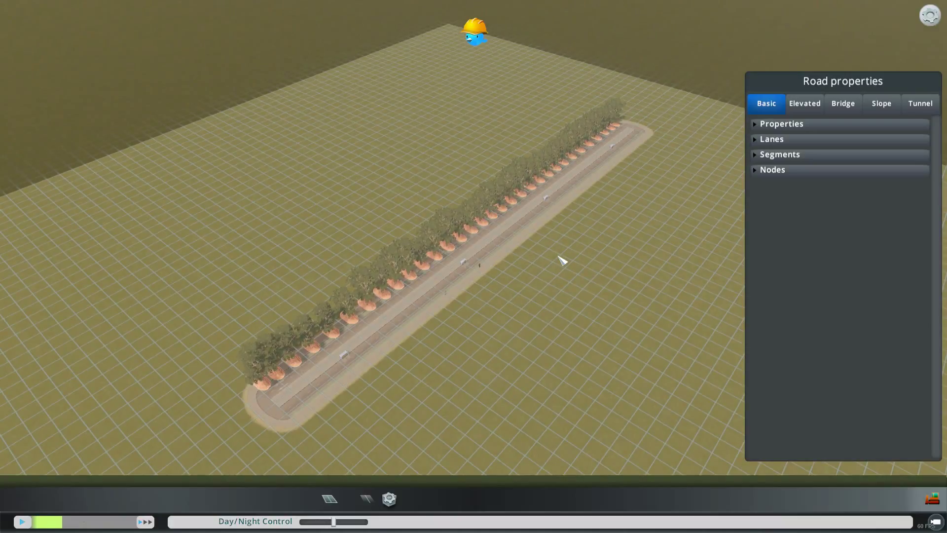
scroll(562, 260, up, 5)
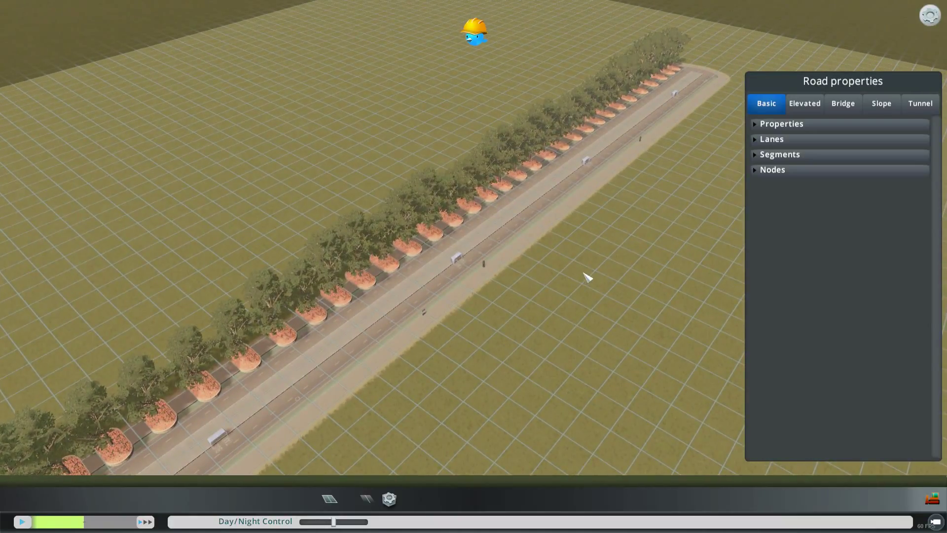